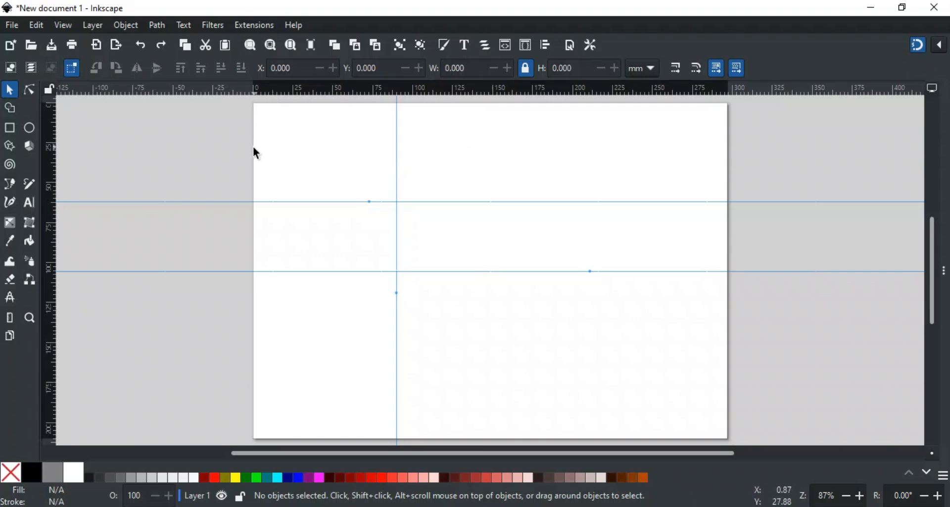
Check in the show/hide options that the rulers are enabled.
click(64, 25)
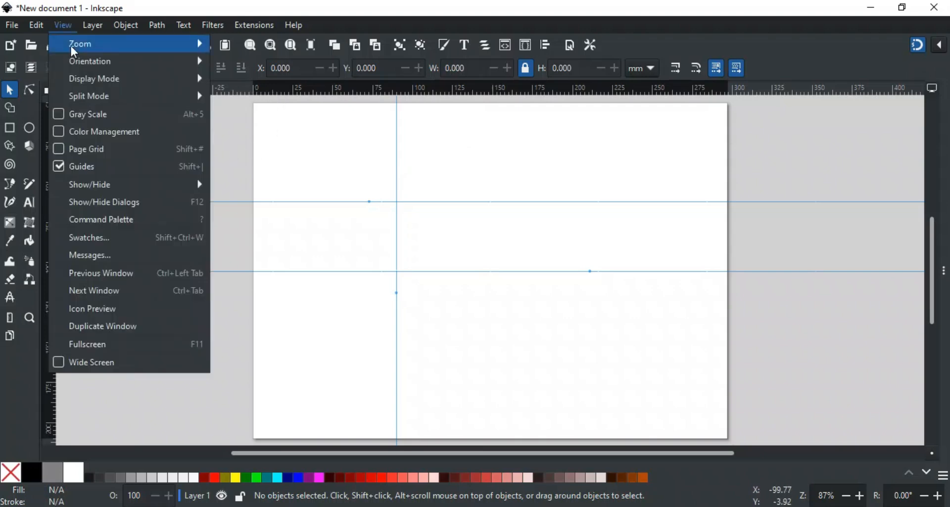
mouse_move(120, 187)
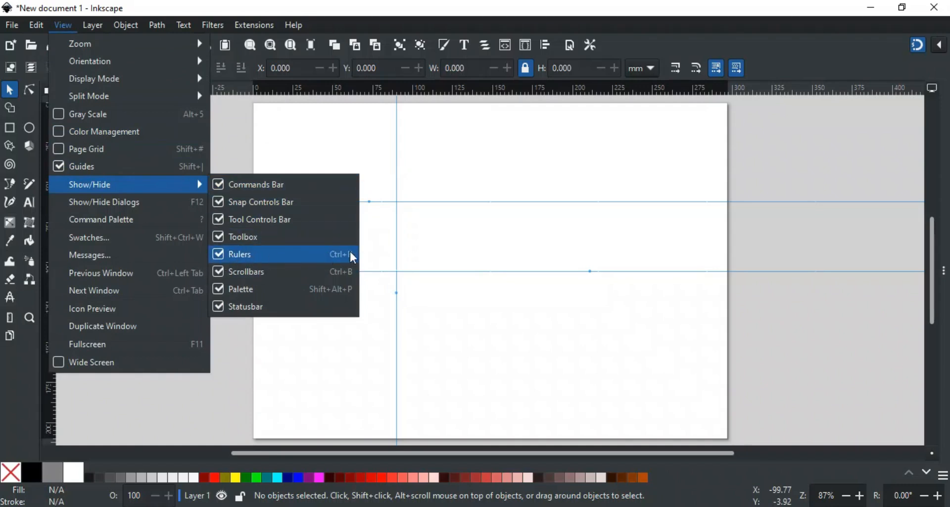
click(329, 137)
Add two horizontal guides, a vertical guide at about 50 mm, and a diagonal guide from each end of the horizontal ruler.
drag(369, 92, 375, 245)
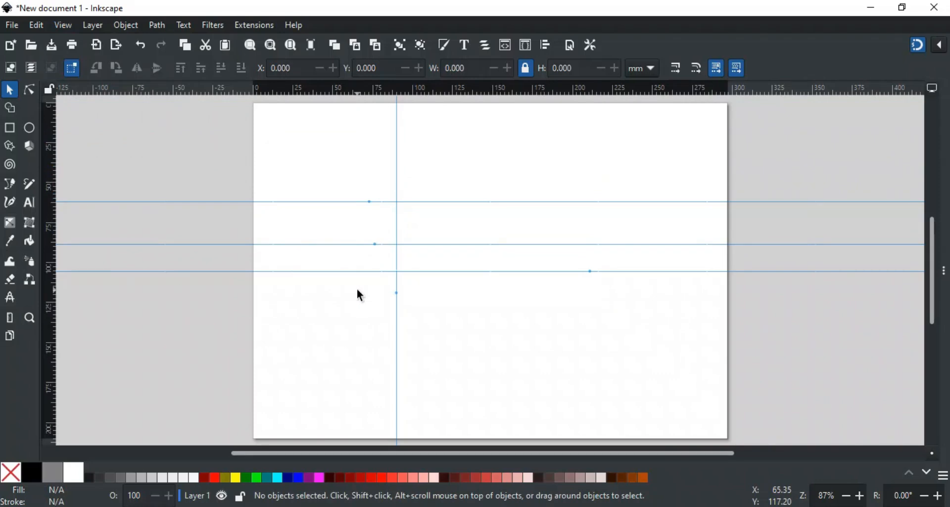
drag(346, 93, 352, 171)
drag(50, 249, 335, 262)
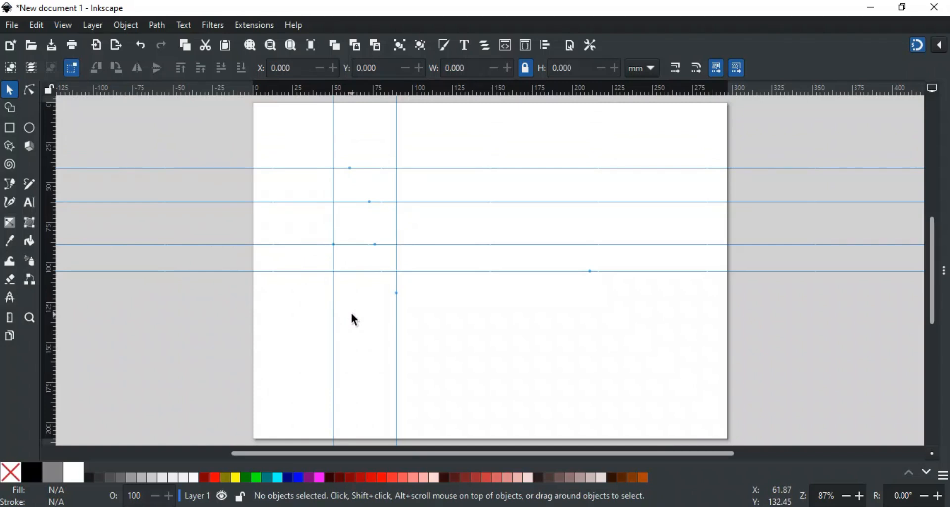
drag(48, 118, 212, 224)
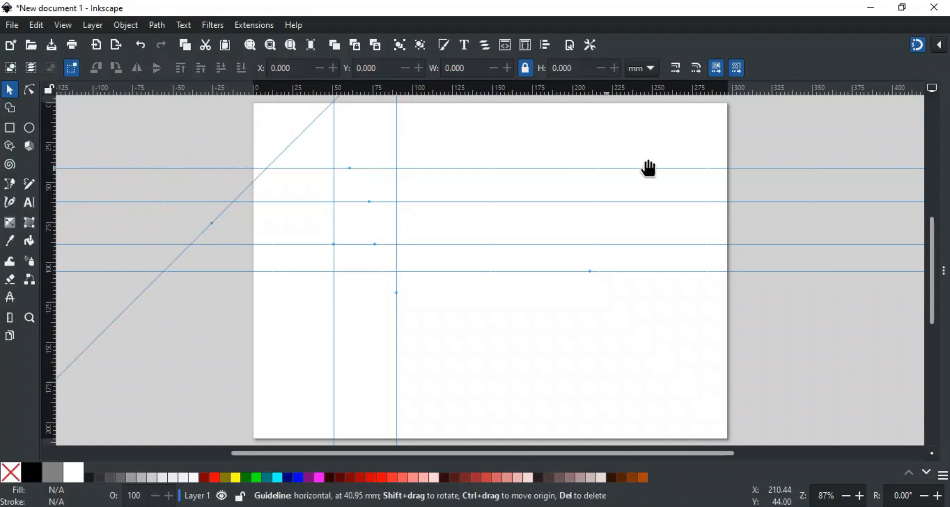
drag(891, 84, 538, 195)
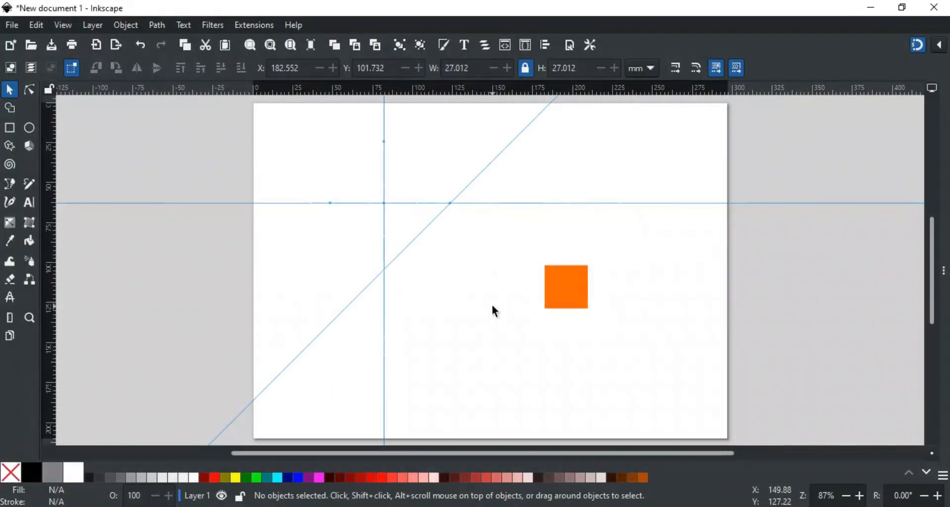
Move the orange square up until its top edge snaps to the horizontal guide, and deselect it.
click(564, 290)
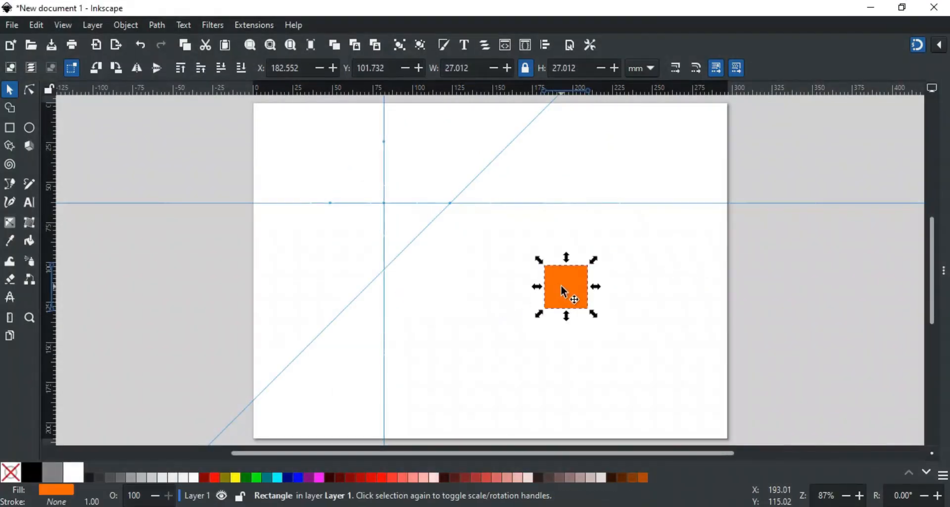
drag(561, 285, 579, 234)
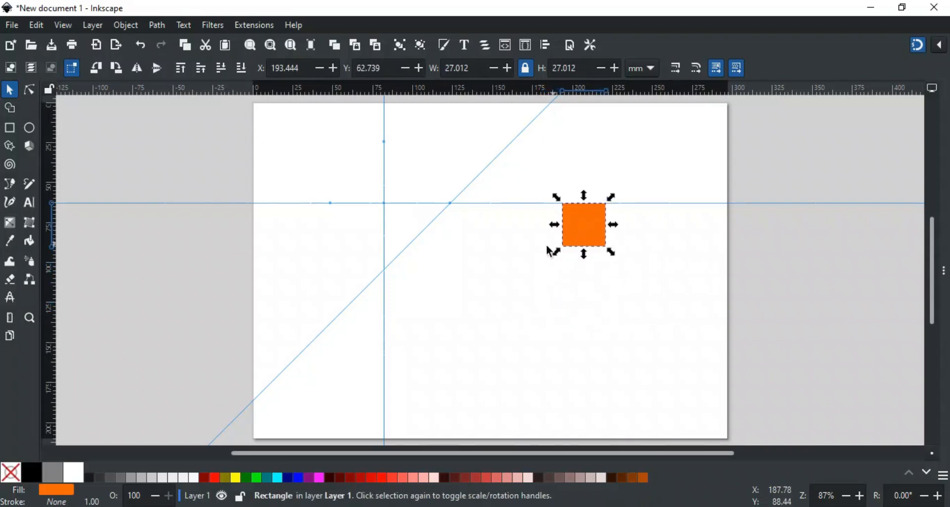
click(497, 264)
Draw a closed triangle with the Pen tool, snapping its corners to the three guide intersections.
key(b)
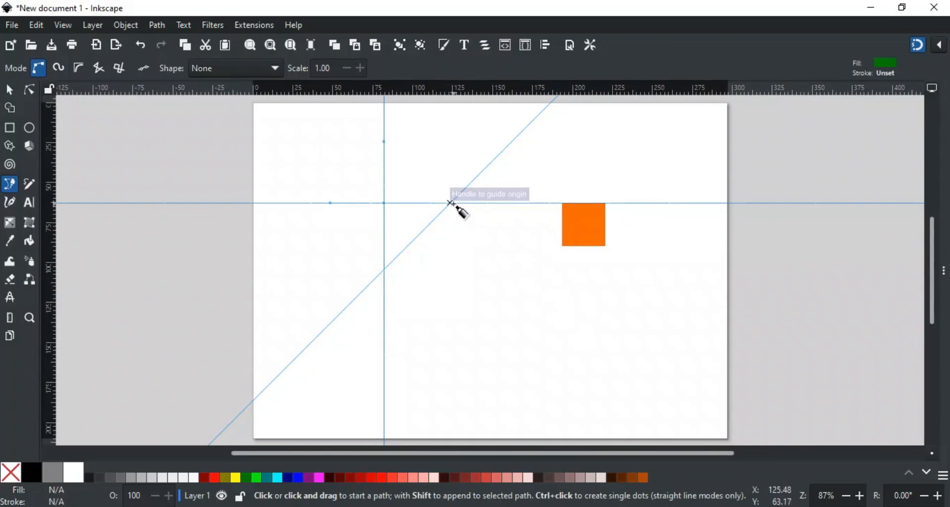
click(451, 203)
click(384, 203)
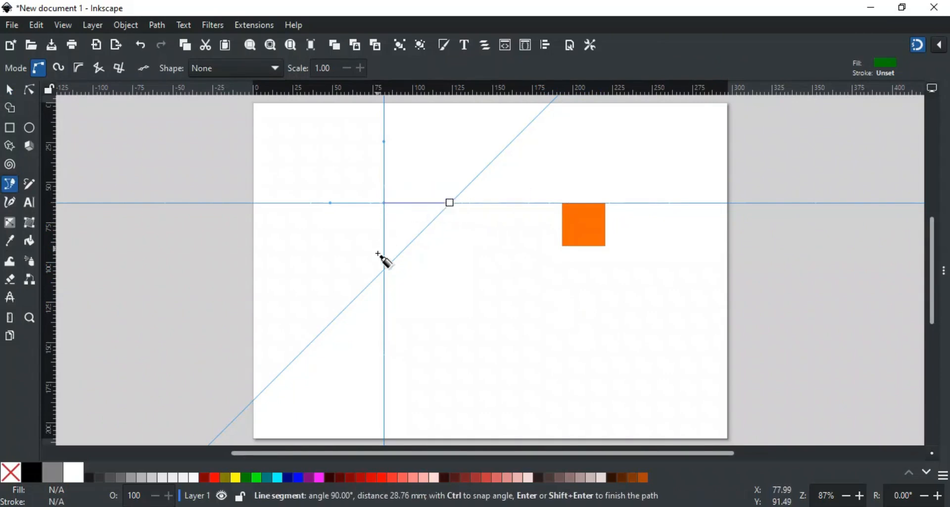
click(384, 269)
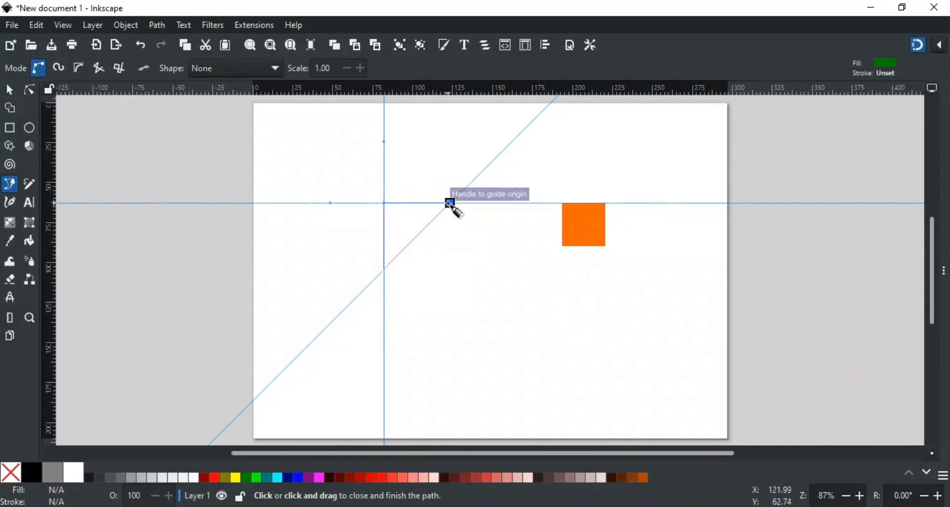
click(450, 203)
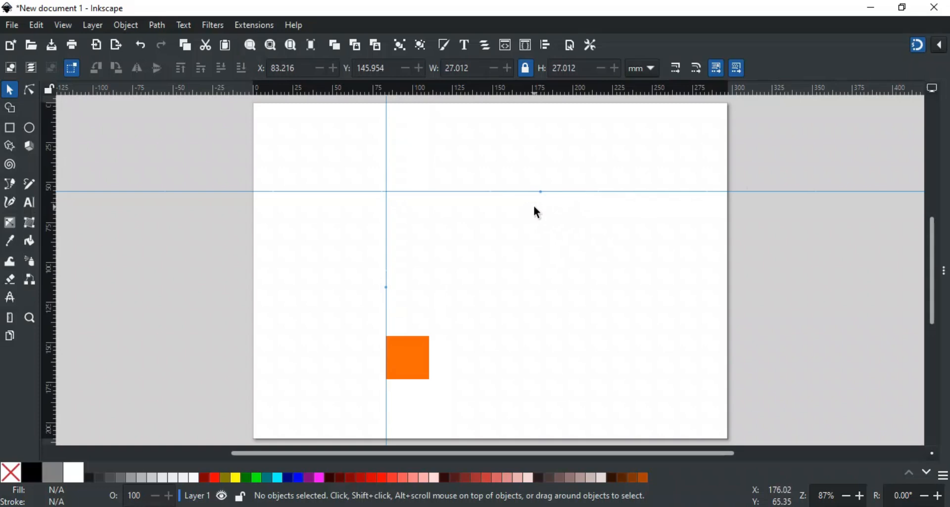
Move the orange square off the vertical guide to about X 153, Y 56 mm, snapping its top edge to the horizontal guide.
click(407, 358)
drag(404, 352, 512, 218)
click(528, 282)
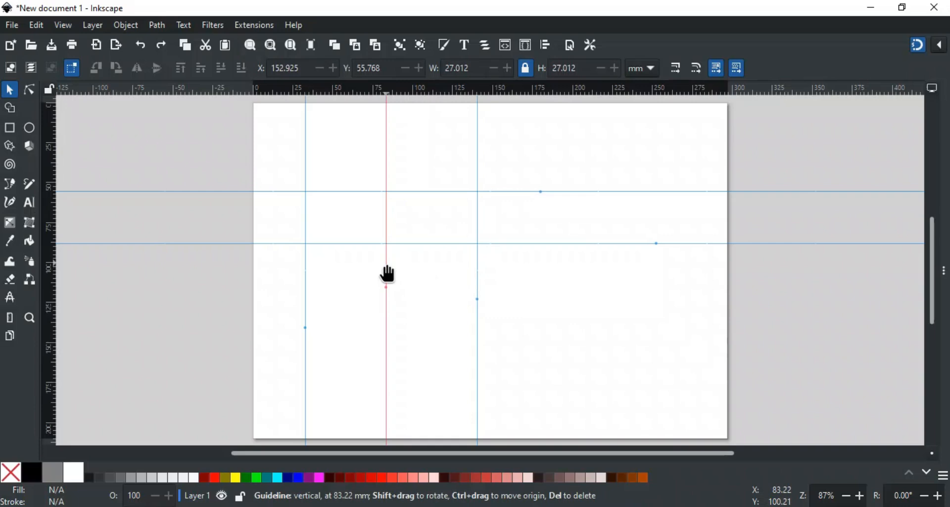
Move the middle vertical guide to about 84.5 mm and shift its origin down to about 139 mm.
drag(388, 273, 388, 317)
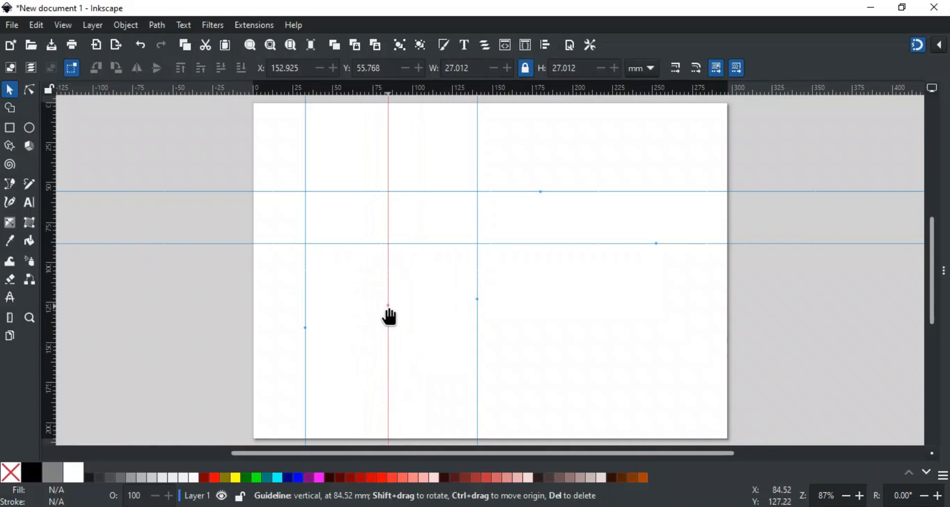
key(ctrl)
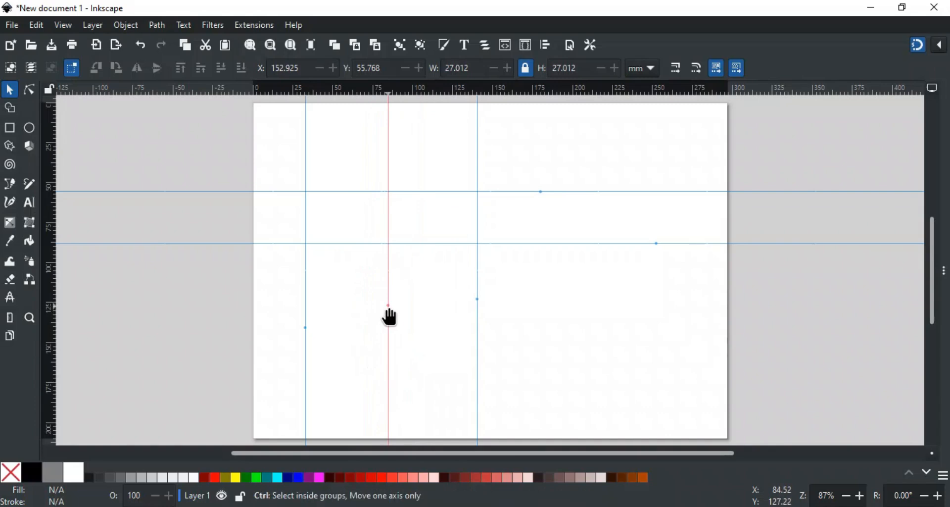
drag(408, 299, 405, 324)
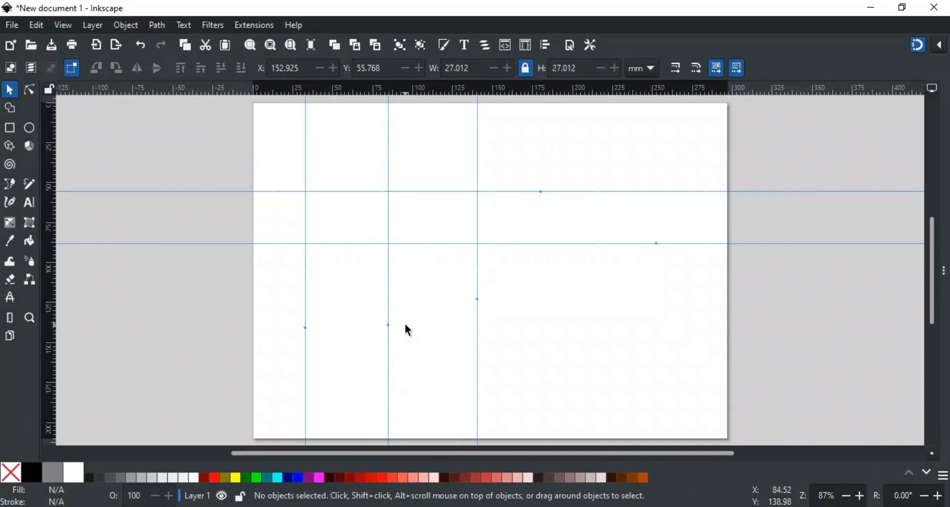
Rotate the middle vertical guide about its origin into a diagonal of about 45 degrees.
drag(388, 310, 397, 323)
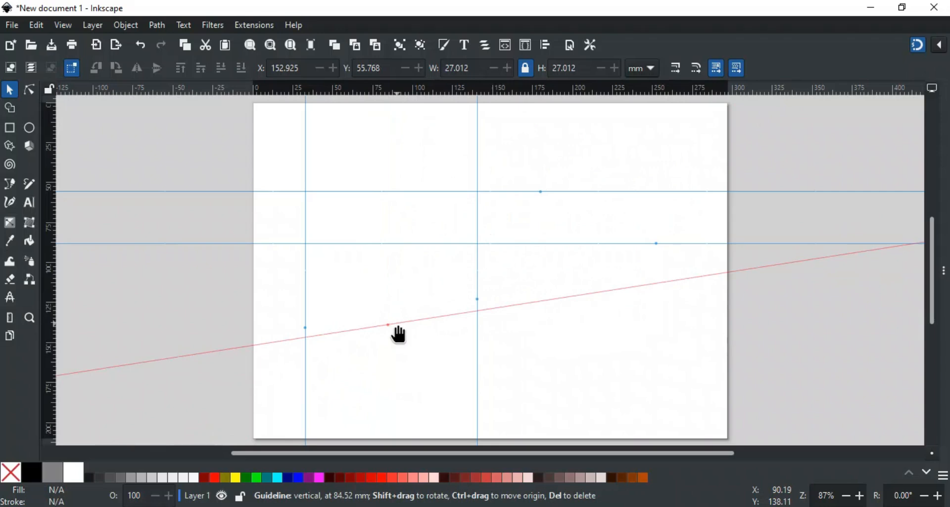
drag(397, 322, 371, 348)
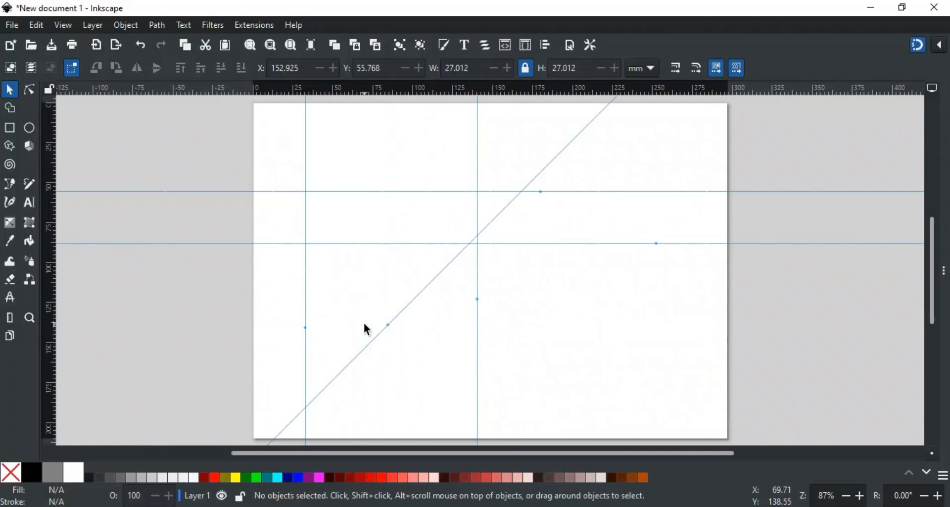
Delete the diagonal guide and remove the leftmost vertical guide by returning it to the ruler.
key(Delete)
drag(307, 293, 39, 290)
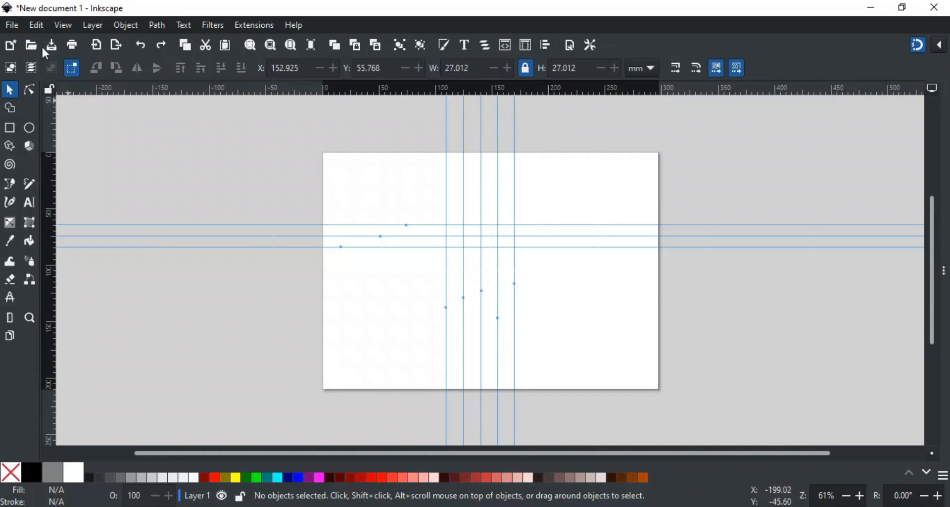
Create guides around the current page.
click(36, 26)
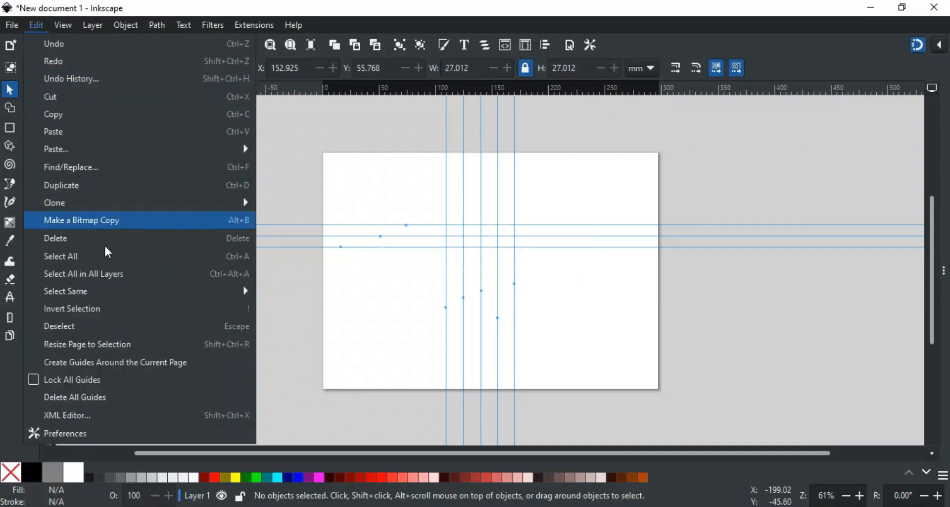
click(123, 363)
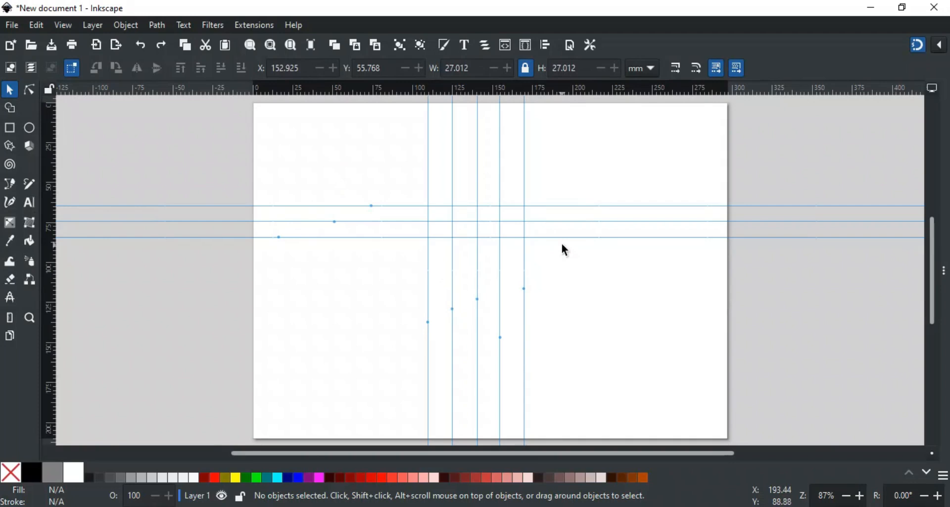
Lock all guides in the document and toggle the lock until they are unlocked again.
click(38, 26)
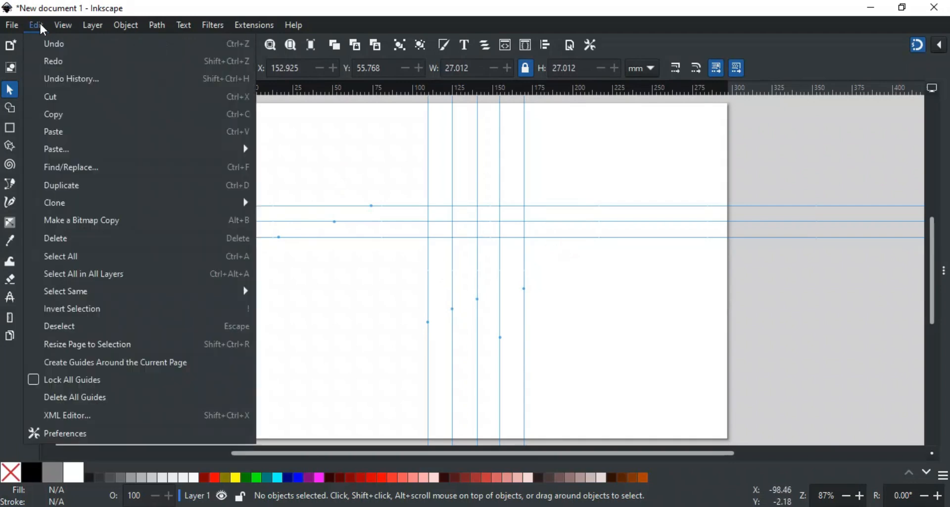
click(34, 378)
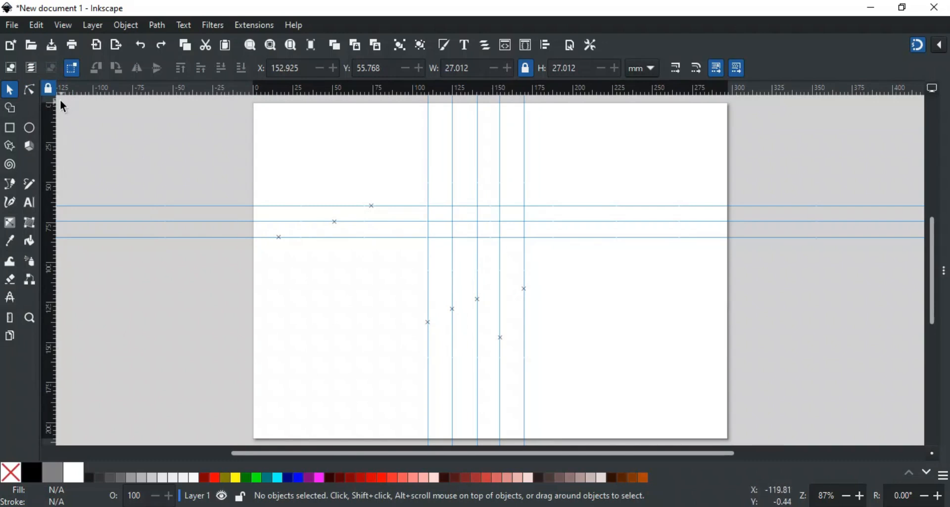
click(48, 90)
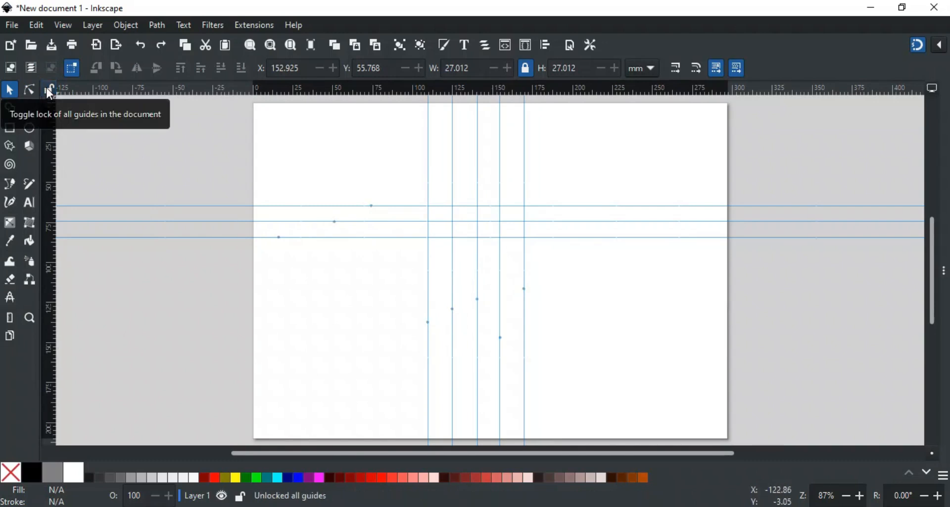
click(48, 90)
click(48, 90)
click(48, 90)
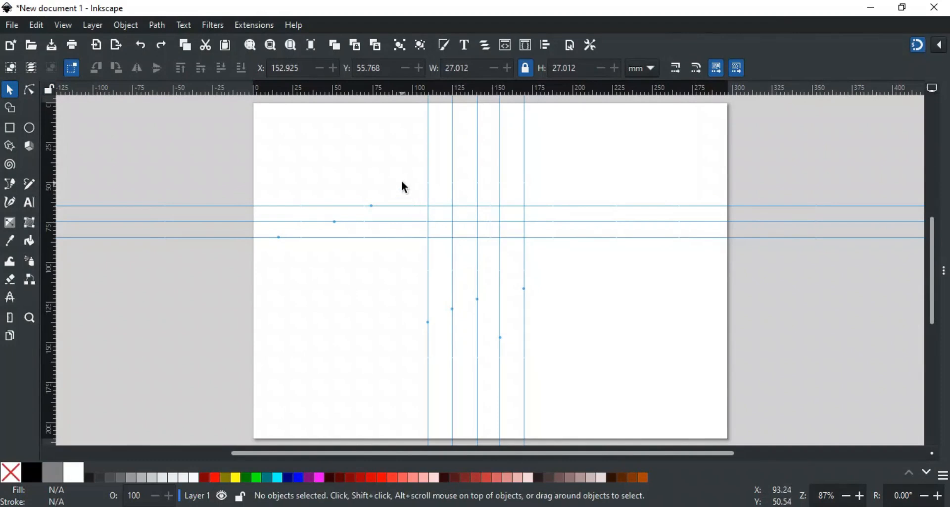
Toggle the visibility of all guides off and on again using the ruler.
click(308, 87)
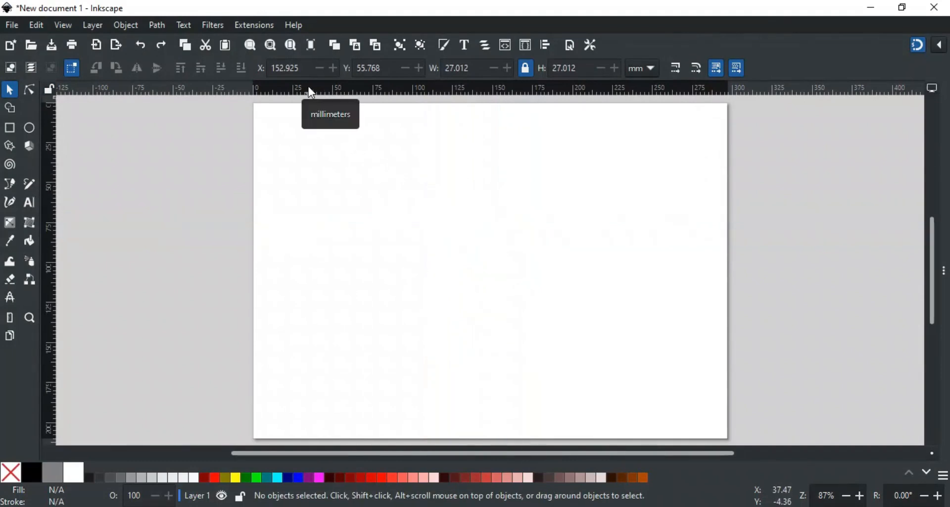
click(308, 88)
click(308, 88)
click(309, 88)
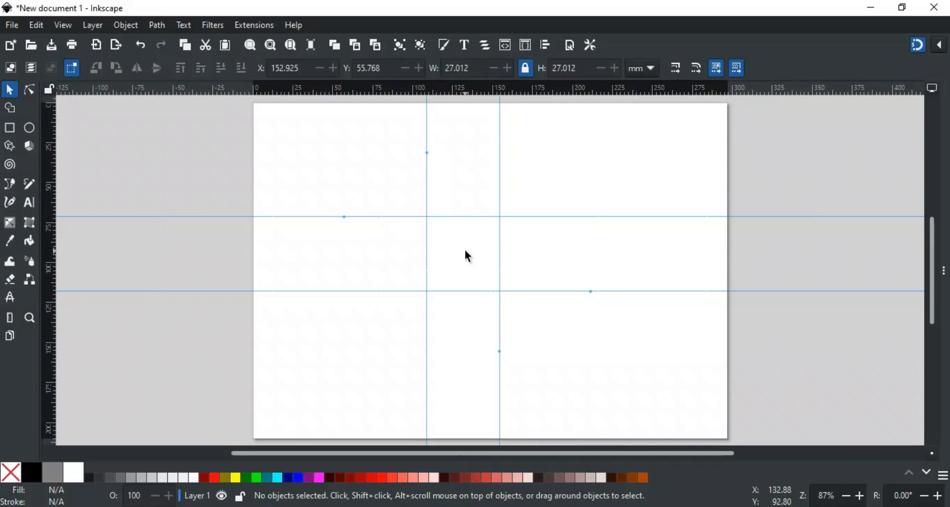
Label the left vertical guide "Border" in its guideline properties.
double_click(427, 259)
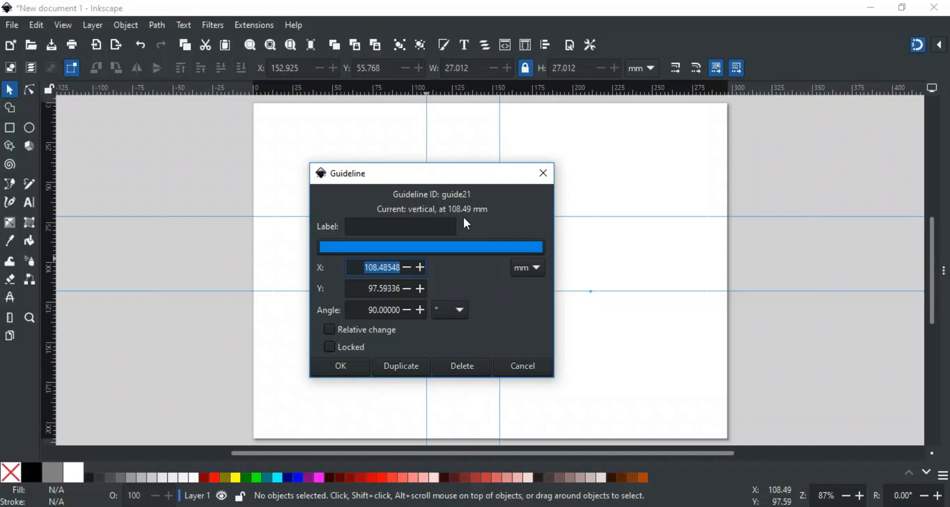
click(373, 225)
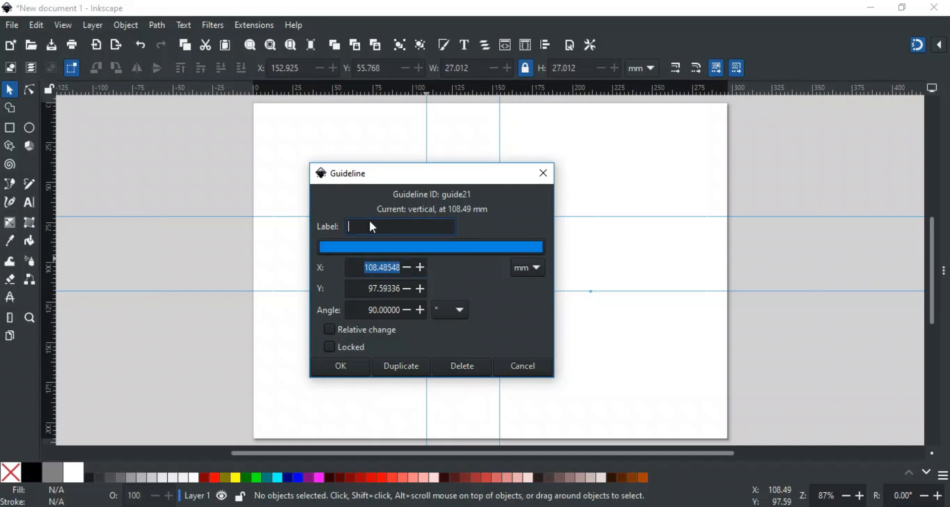
text(Border)
click(348, 366)
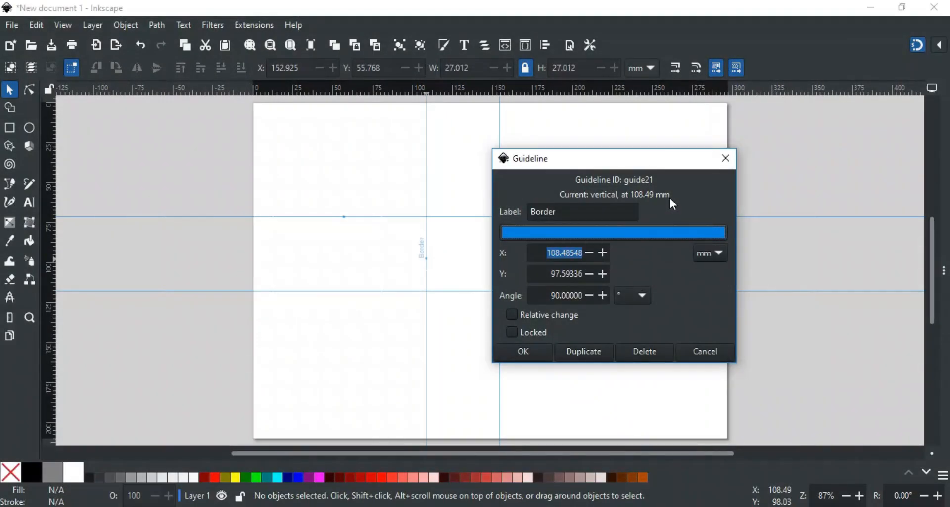
Choose orange as the colour of the guide labelled "Border".
click(603, 236)
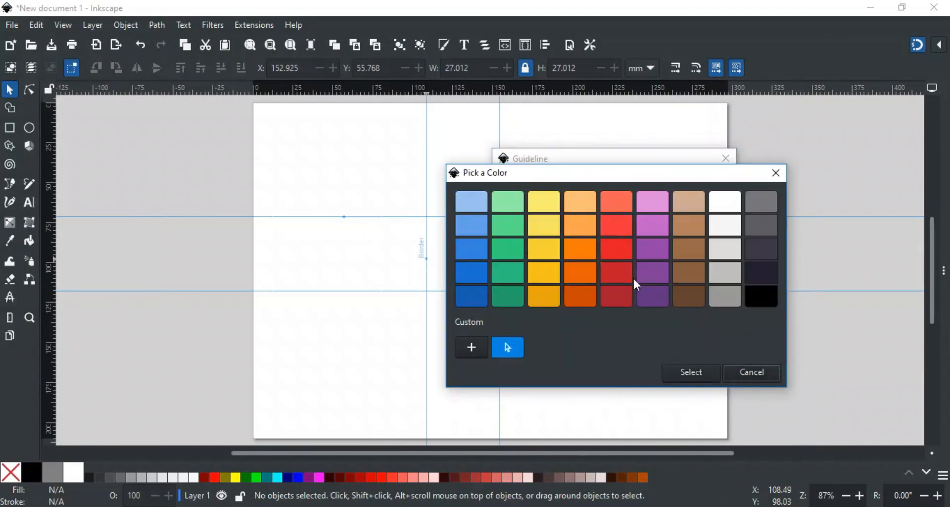
click(580, 250)
click(682, 372)
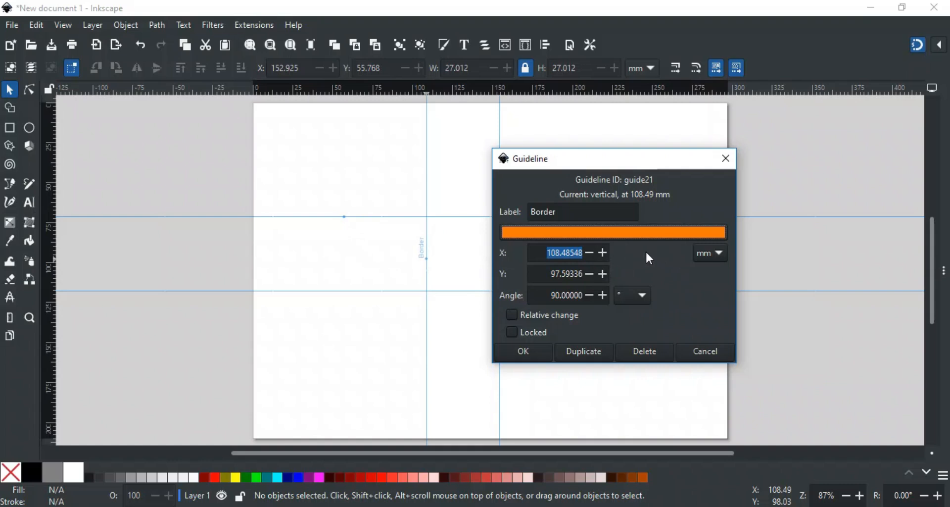
Examine the available position units and angle units in the "Border" guide's properties.
click(715, 257)
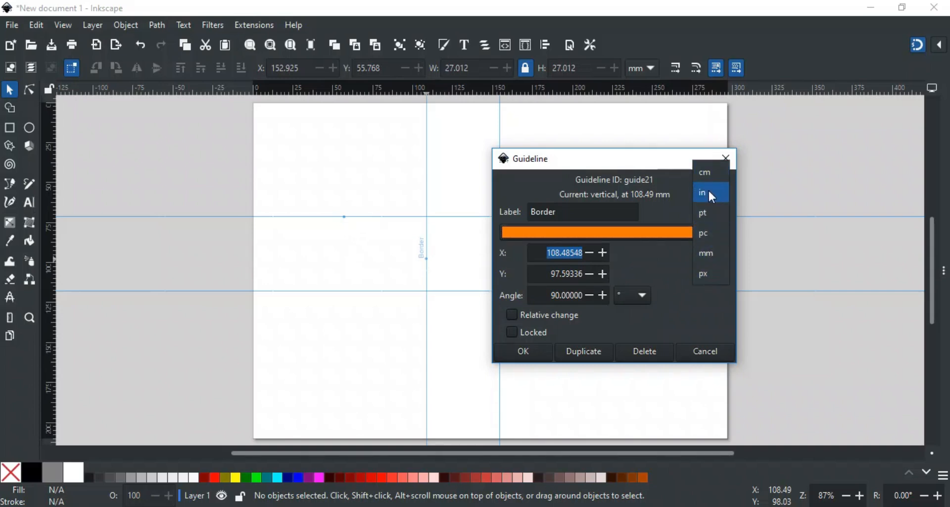
click(674, 267)
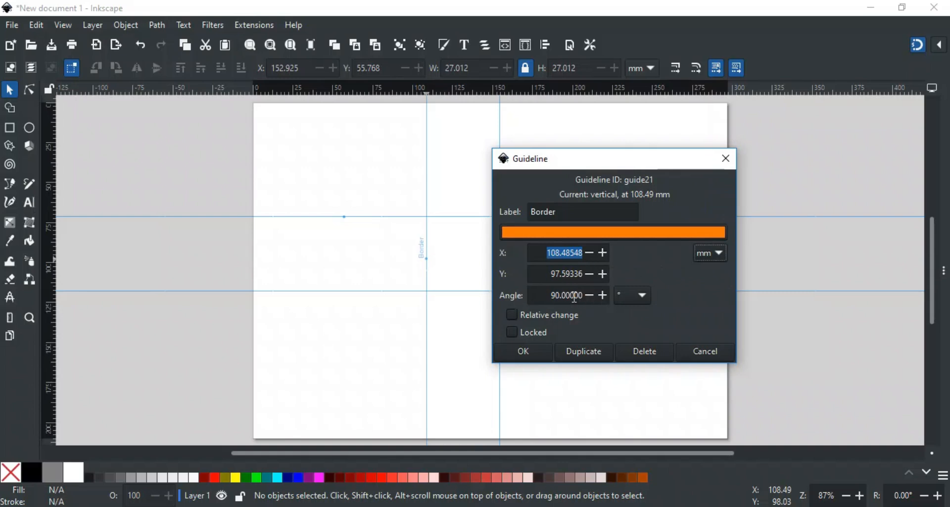
click(631, 296)
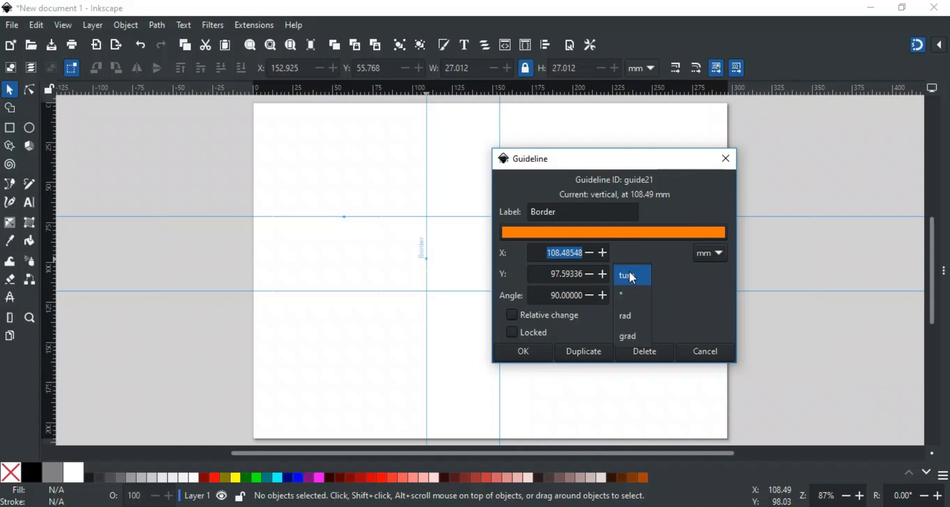
click(682, 297)
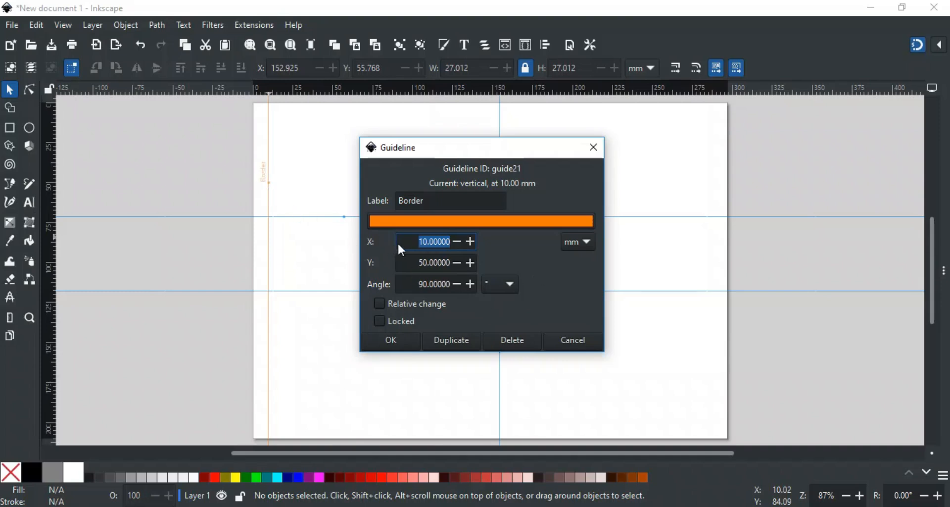
Apply a relative change to the orange "Border" guide, shifting it 20 mm in X and rotating it 30 degrees.
click(379, 303)
click(424, 244)
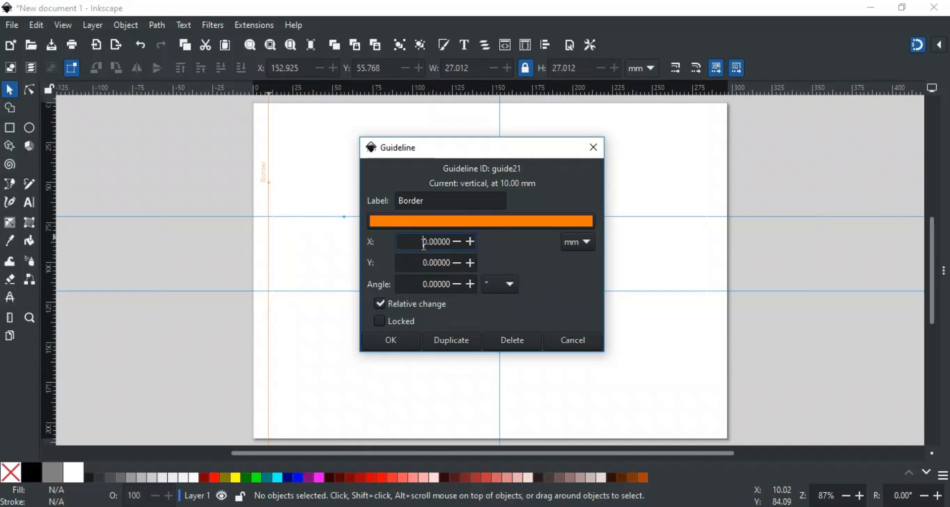
text(2)
click(425, 280)
text(3)
click(400, 335)
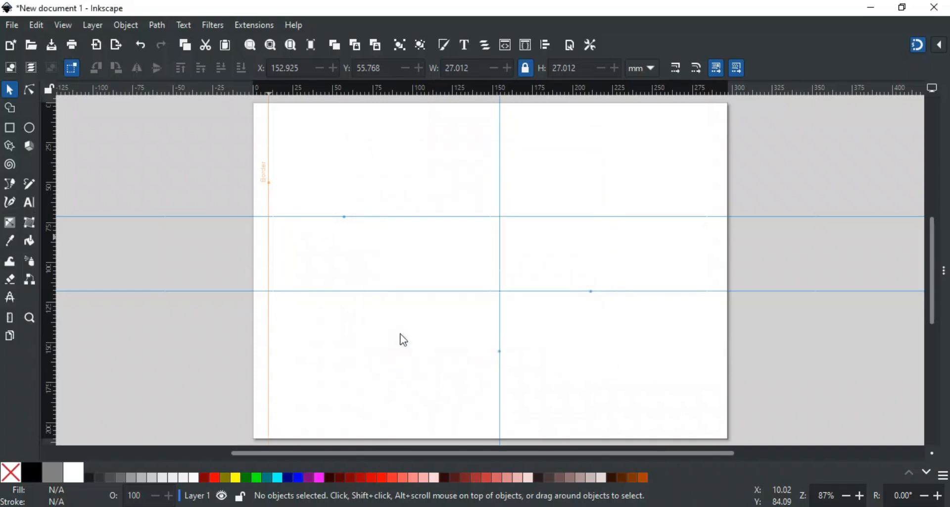
Reopen the slanted "Border" guide's properties and turn off relative change.
double_click(236, 309)
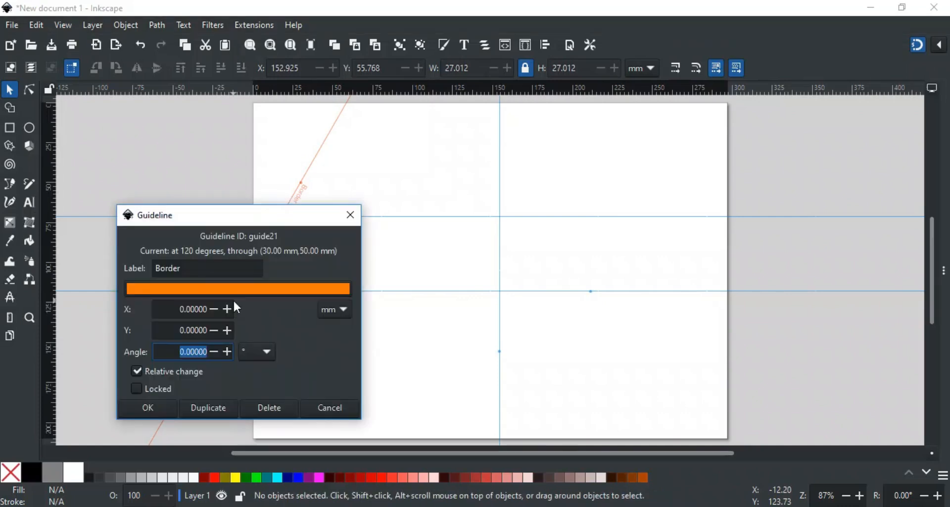
drag(217, 225, 442, 174)
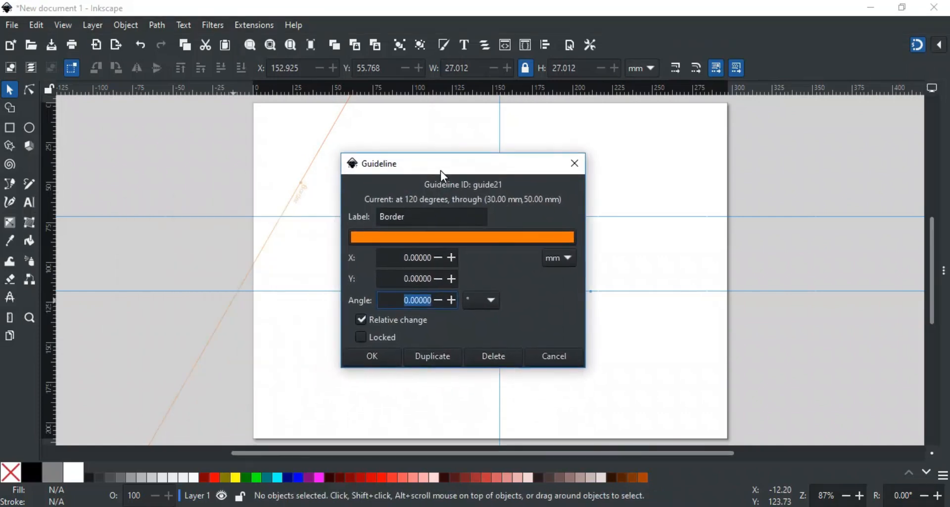
click(360, 320)
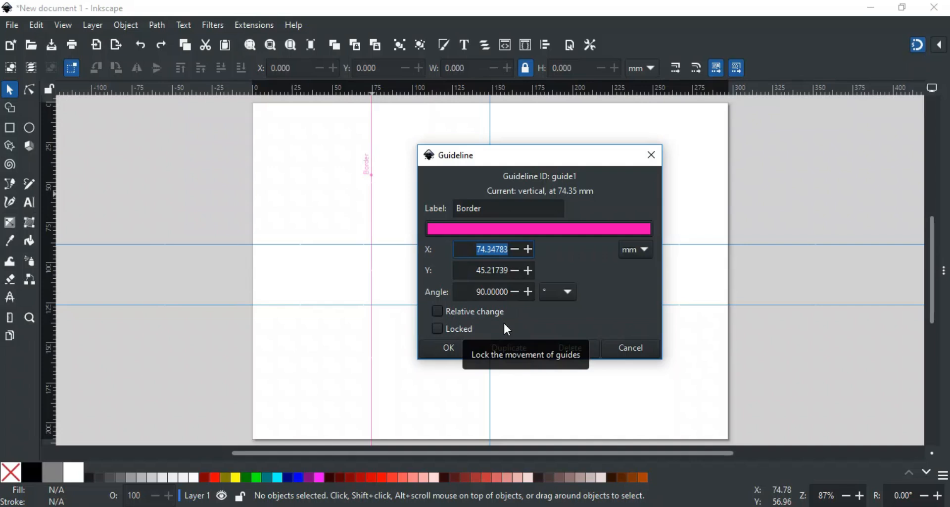
Lock the pink vertical "Border" guide in its guideline properties.
click(438, 327)
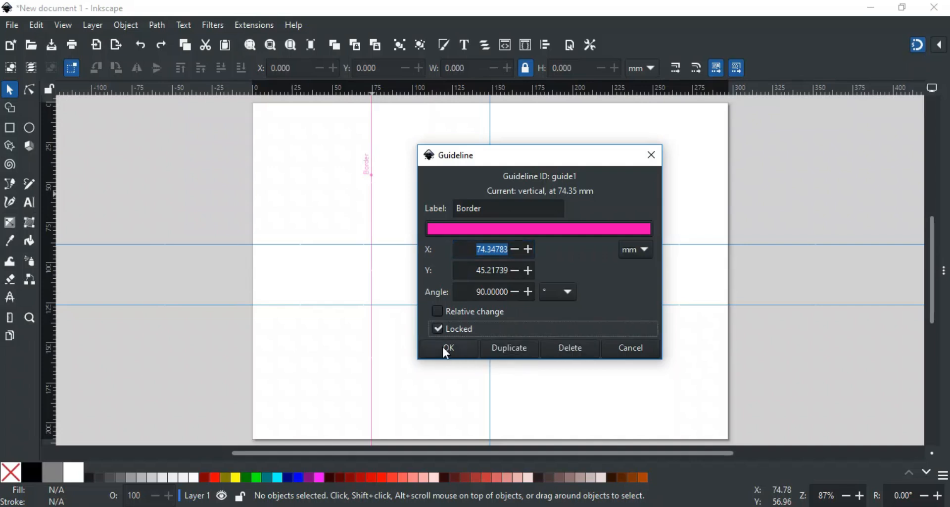
click(444, 350)
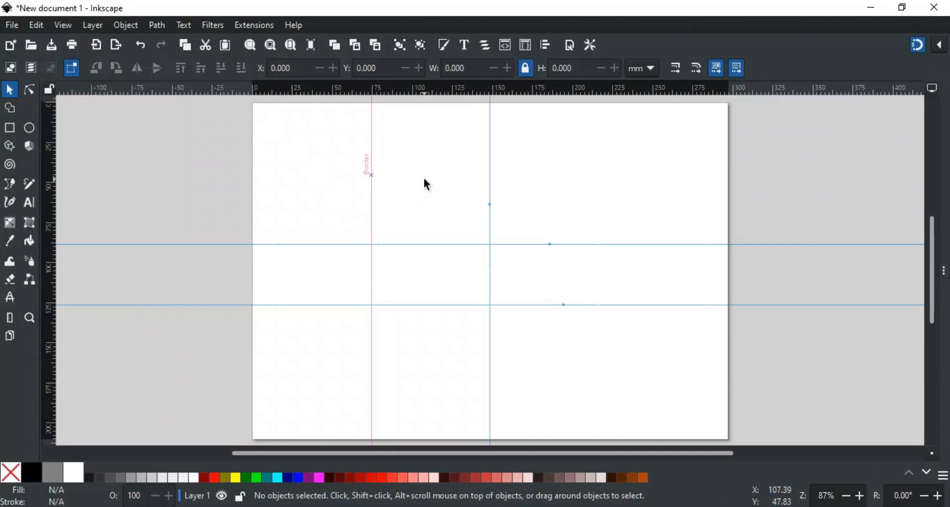
Open the document's XML editor, expand the named view node and display the attributes of the guide labelled "Border".
click(507, 48)
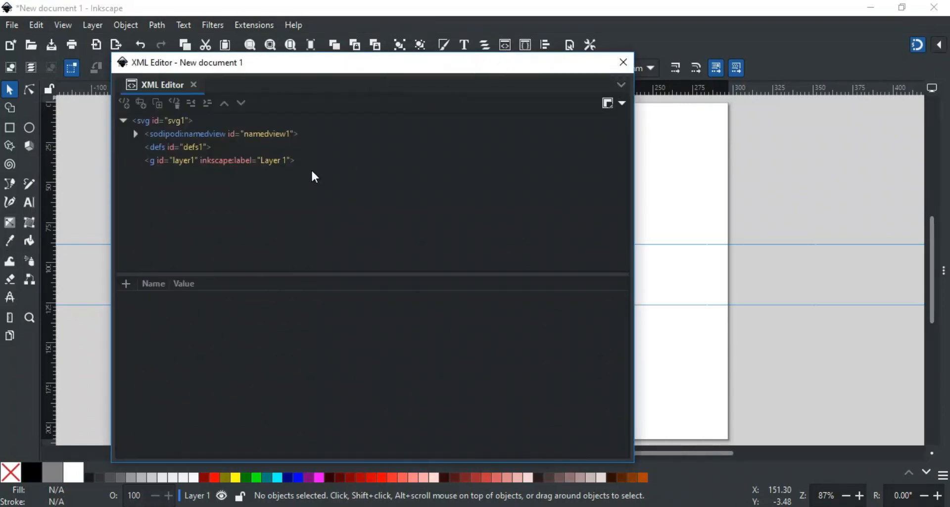
click(136, 134)
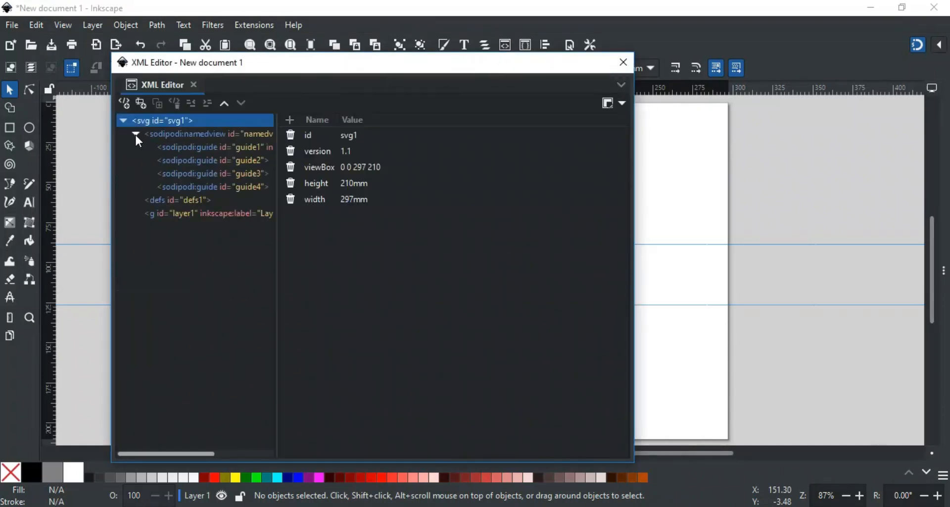
drag(275, 129, 385, 128)
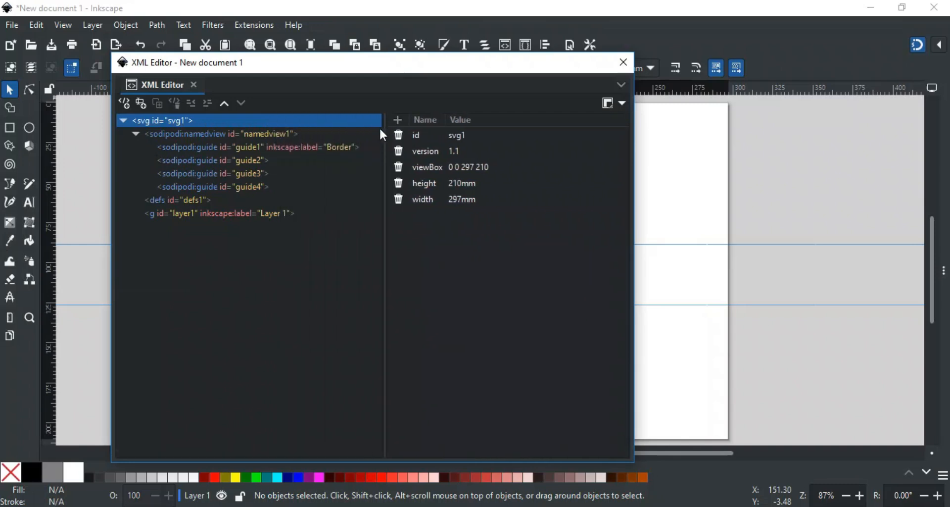
click(343, 151)
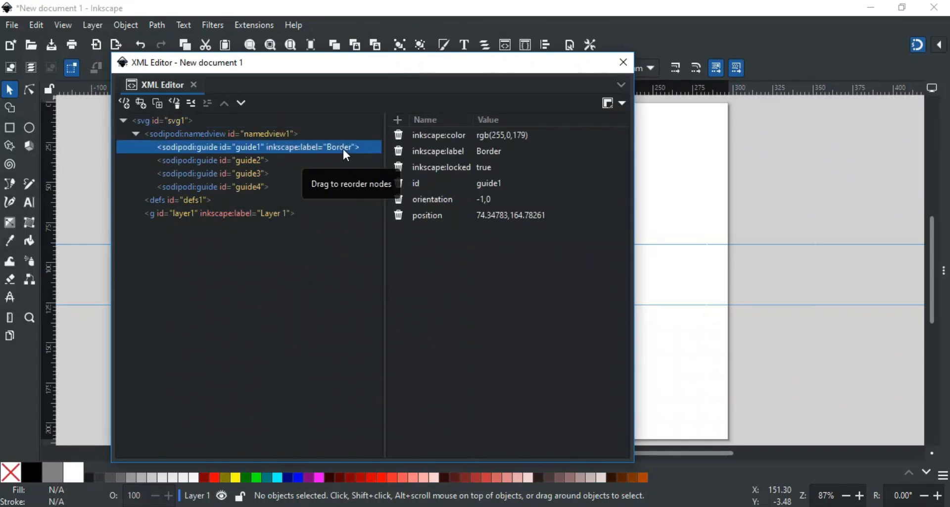
Unlock the "Border" guide by setting its inkscape:locked attribute to false, and shift the XML editor aside.
click(410, 173)
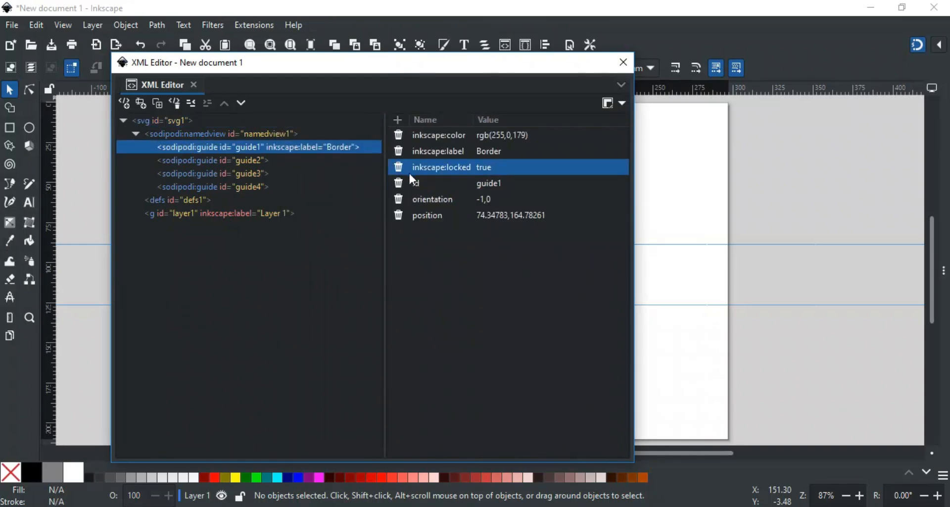
click(459, 168)
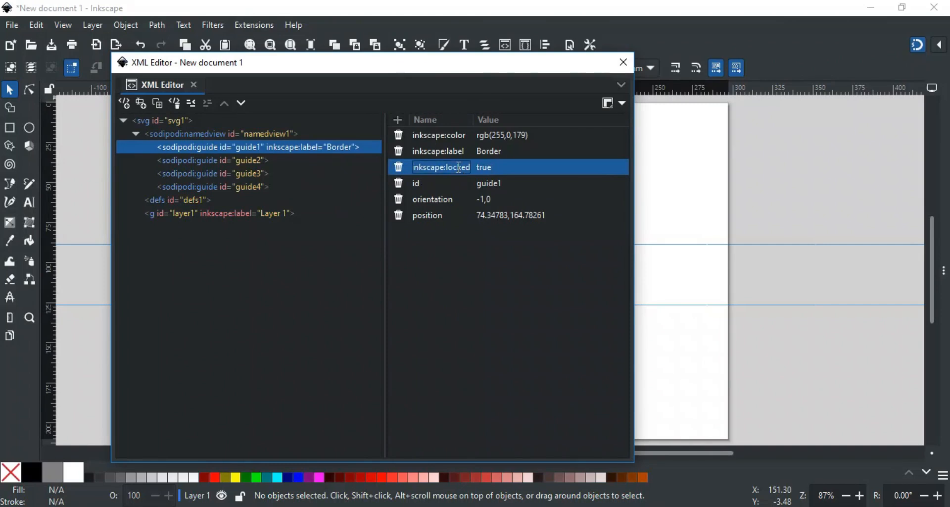
click(490, 166)
double_click(492, 166)
text(false)
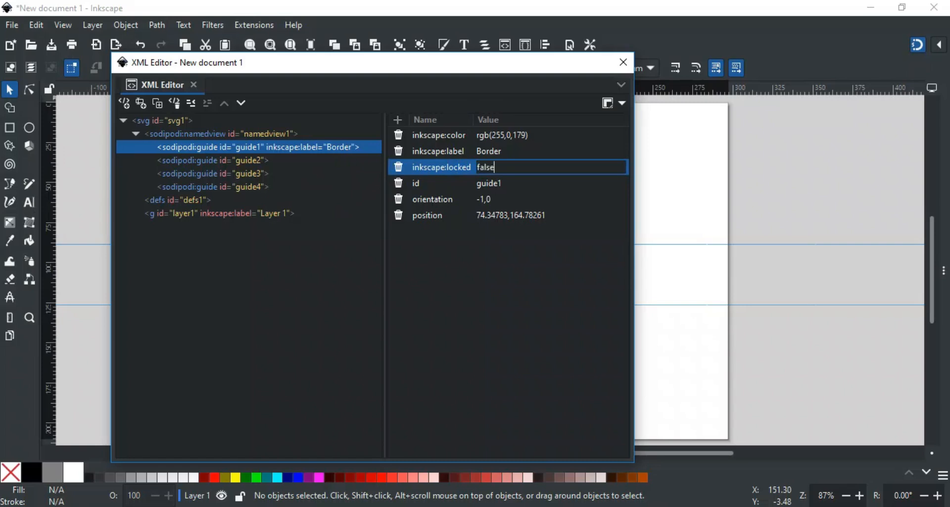
key(Return)
drag(448, 68, 760, 61)
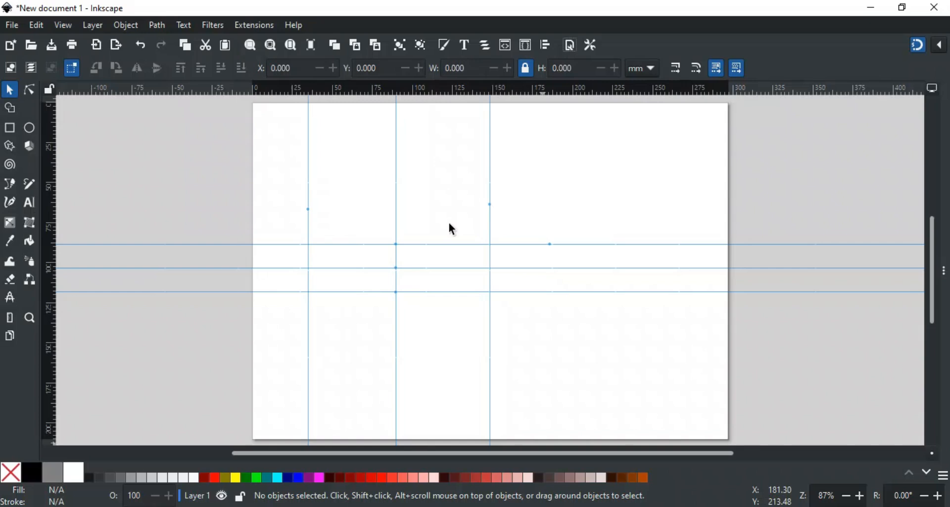
Open the guide settings in the document properties.
click(12, 26)
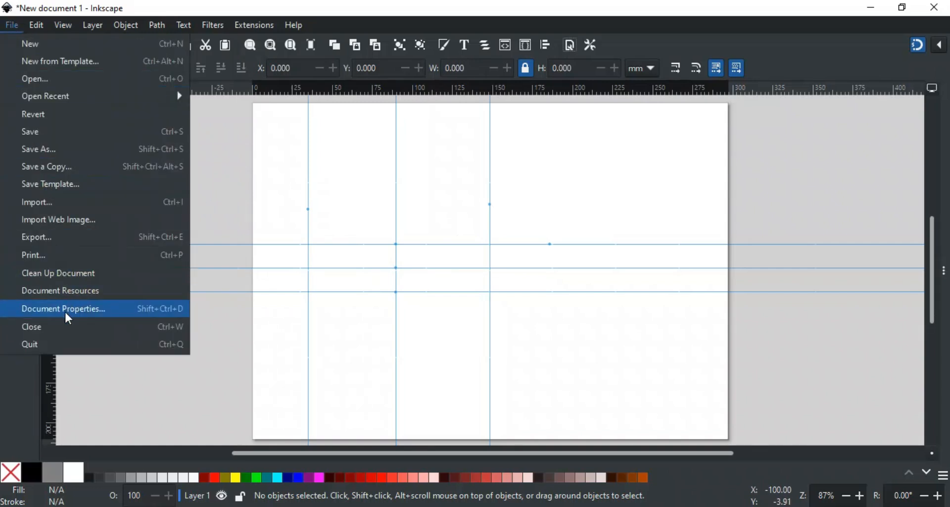
click(572, 47)
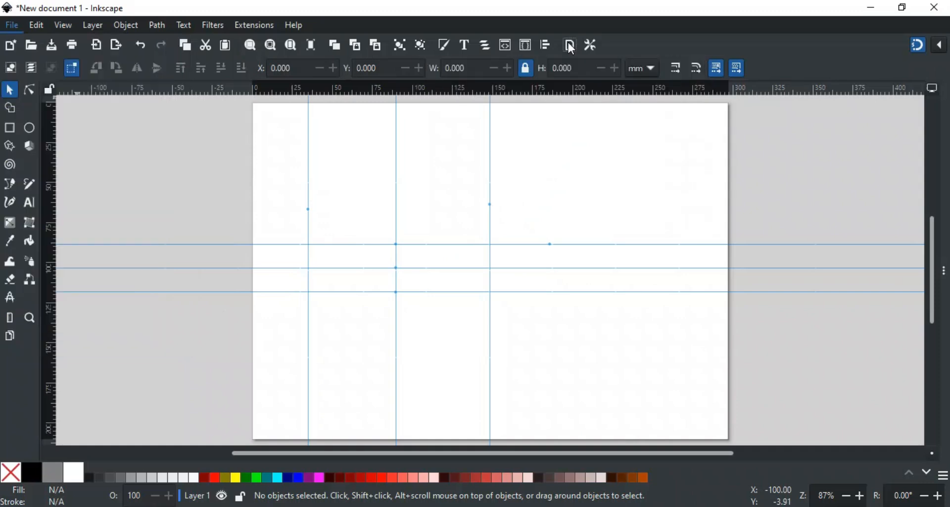
click(572, 47)
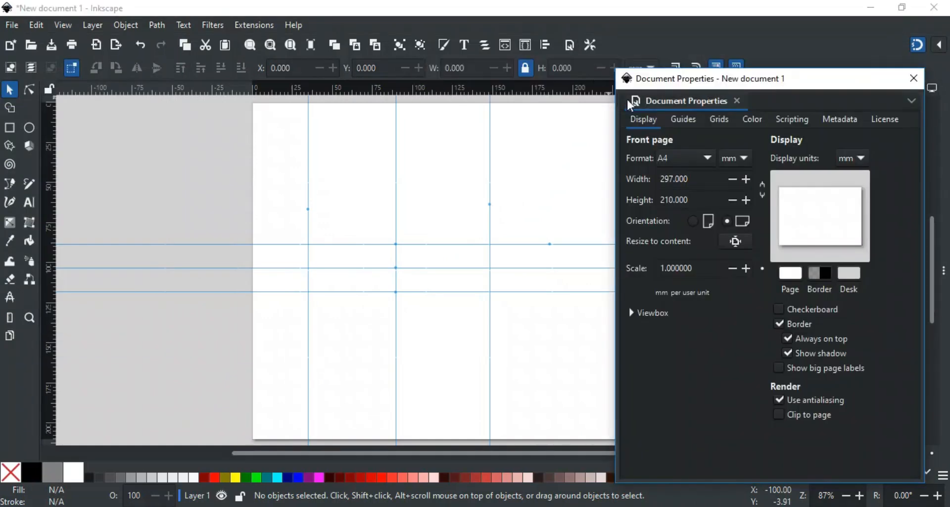
click(682, 121)
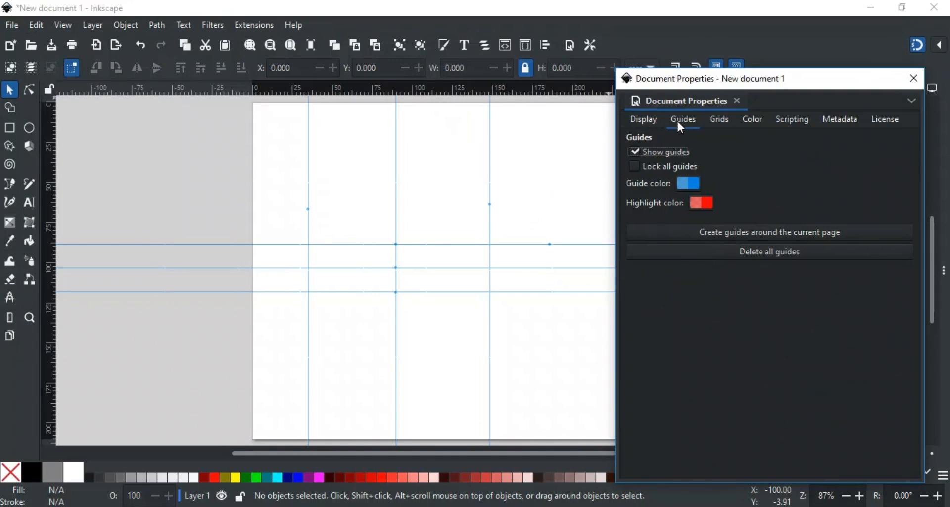
Toggle the display of all guides off and on twice, and lock and unlock all guides.
click(635, 153)
click(635, 152)
click(636, 153)
click(636, 152)
click(637, 166)
click(637, 167)
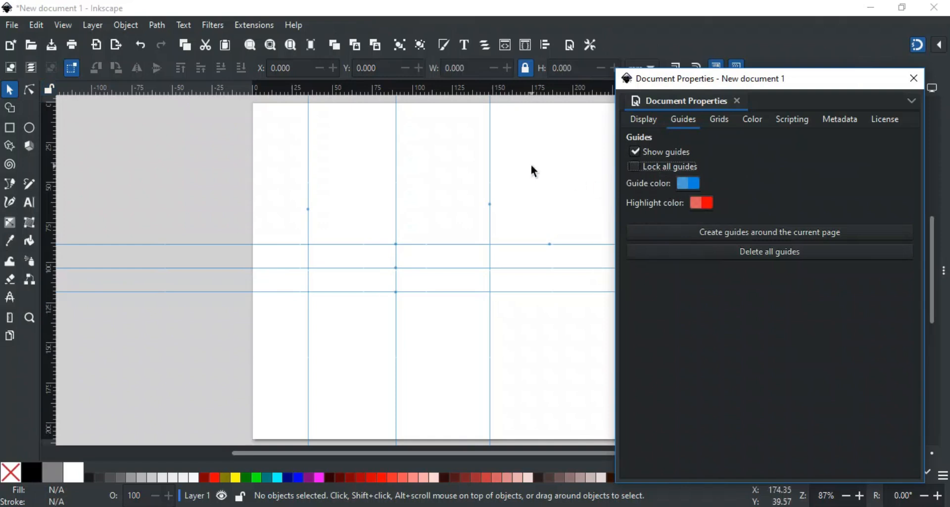
Examine the colour choices for the document's default guide colour.
click(685, 183)
click(554, 150)
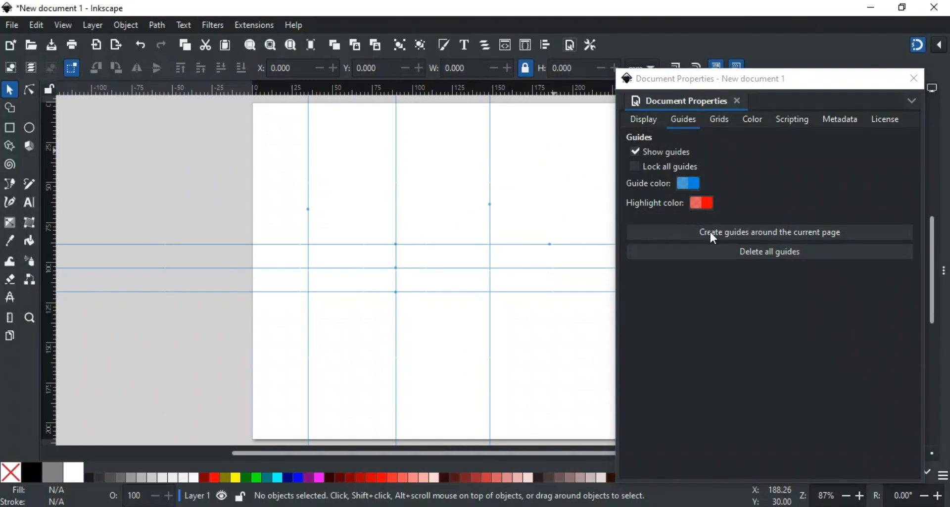
Create guides around the current page, delete all guides in the document and close the document properties.
click(711, 234)
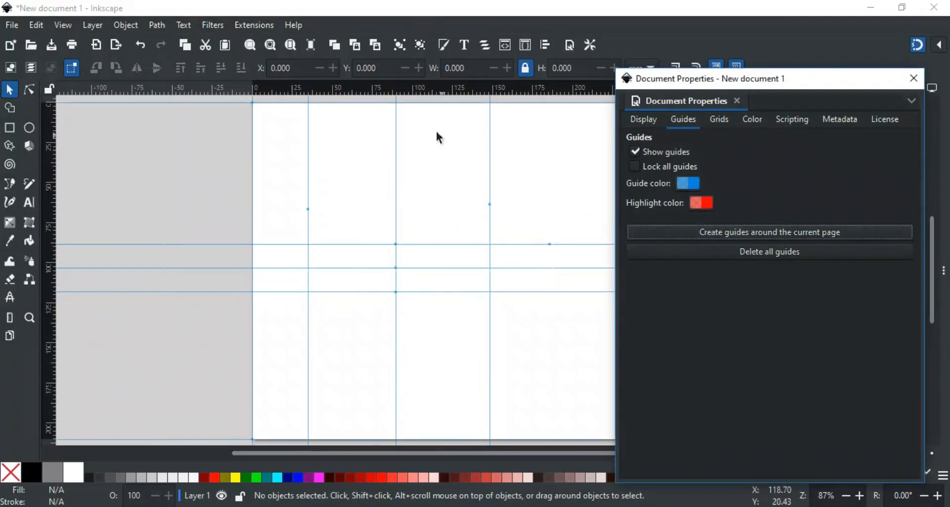
click(754, 256)
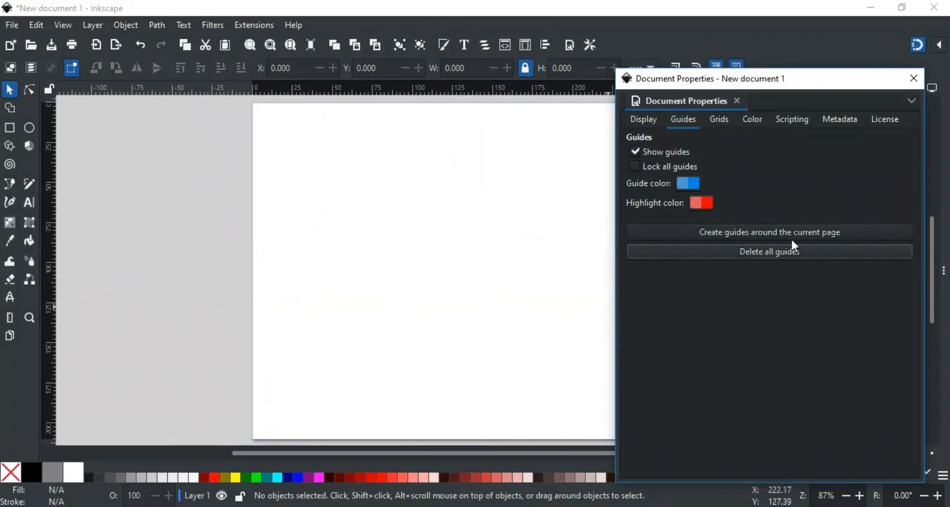
click(913, 80)
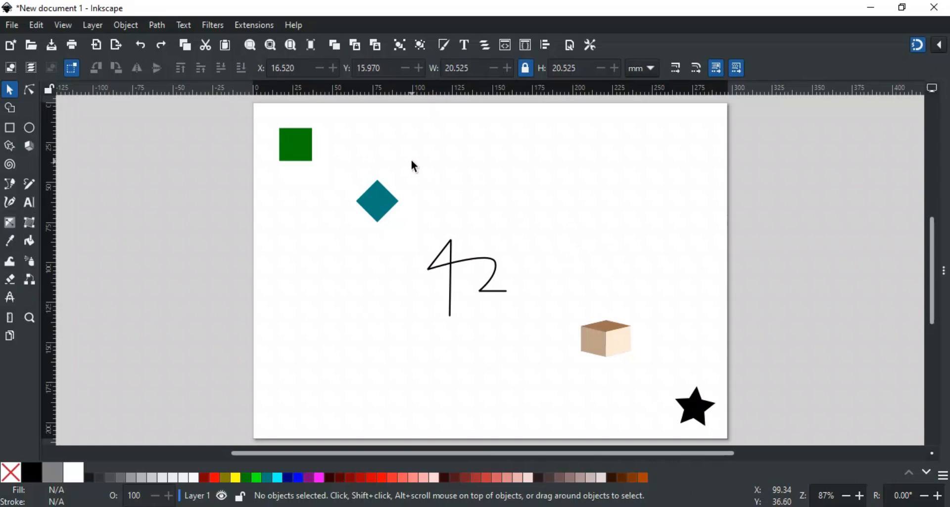
Convert the green square and the teal diamond into guides.
click(300, 154)
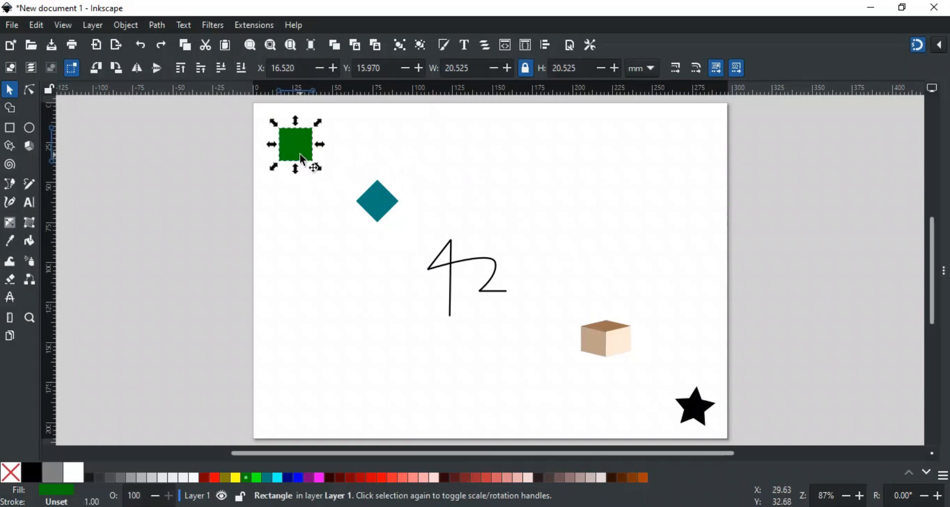
click(126, 25)
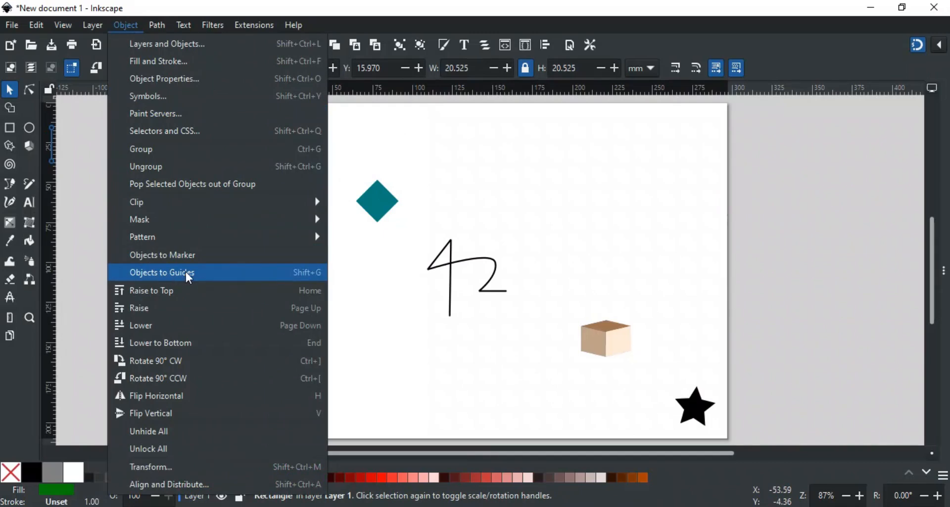
click(306, 271)
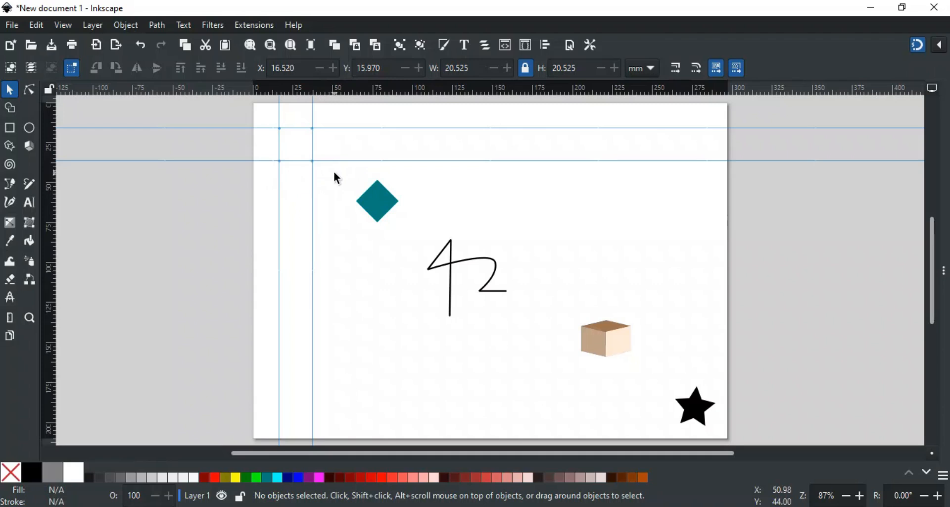
click(377, 202)
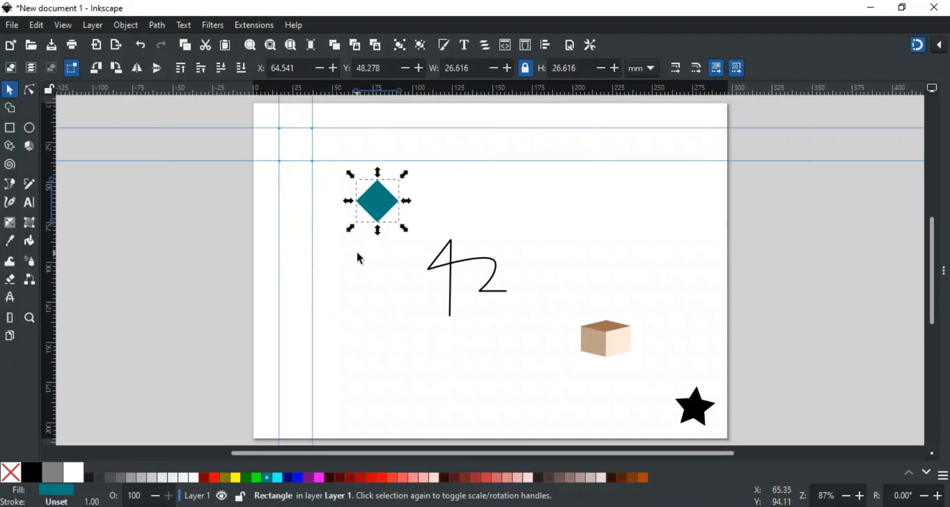
key(shift+g)
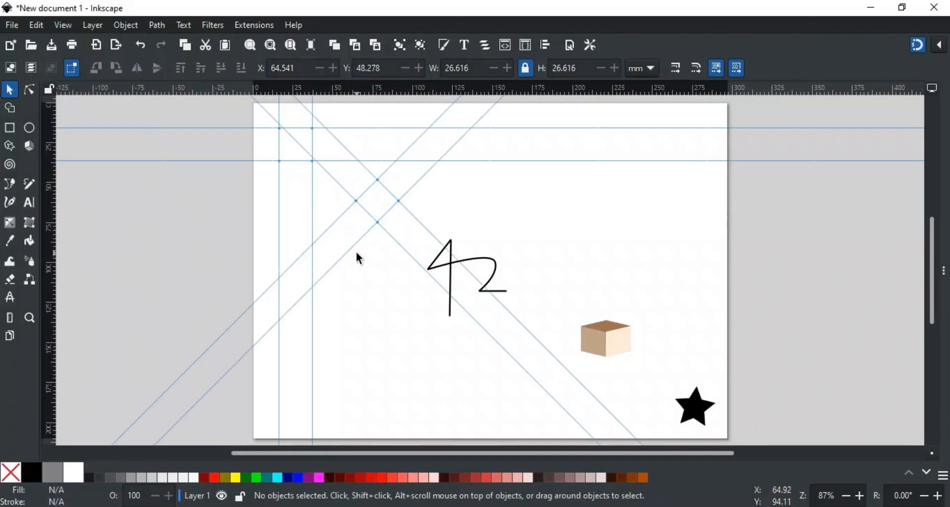
Undo the conversion of the green square and the teal diamond into guides.
key(ctrl)
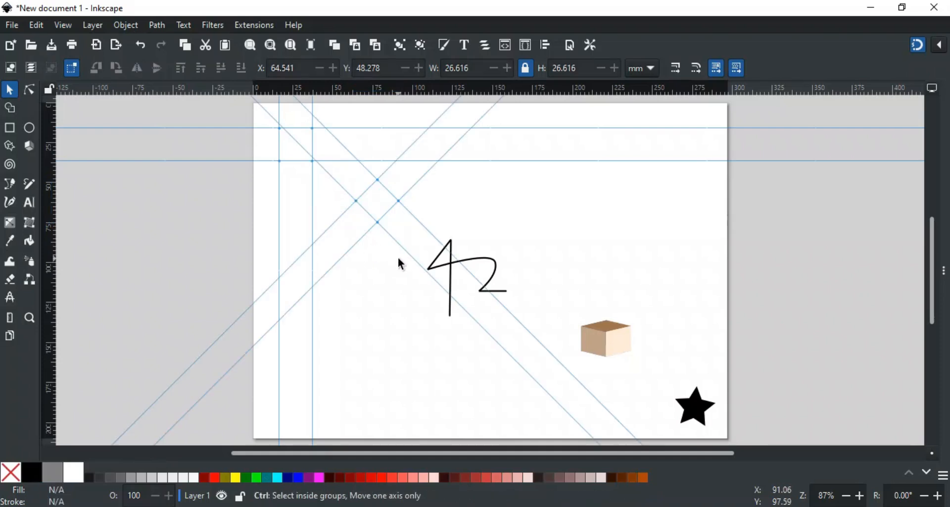
key(ctrl+z)
key(ctrl+z)
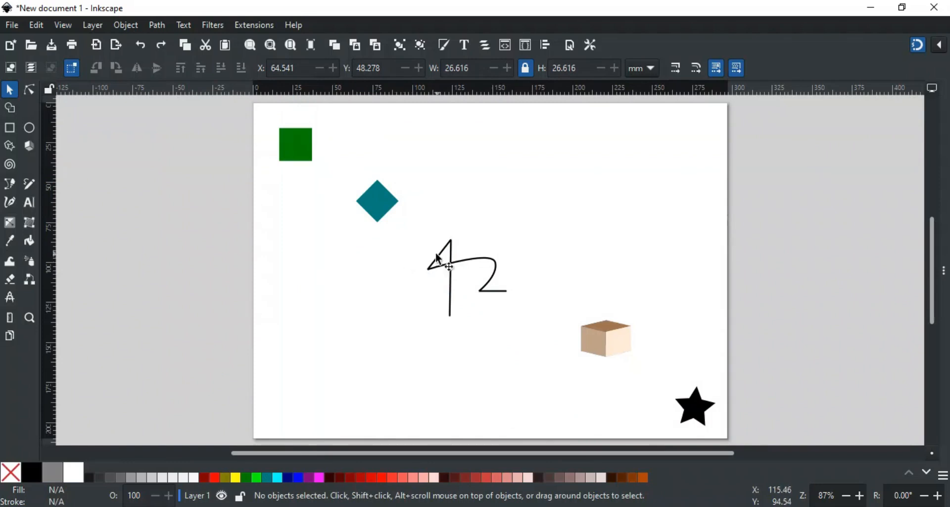
Convert the black line path near the page's centre into guides and undo the conversion.
click(457, 269)
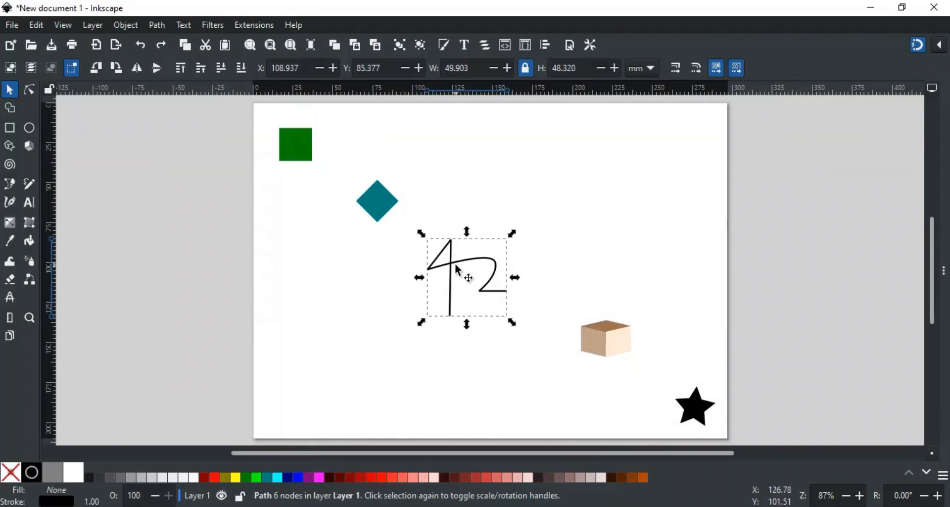
key(shift)
key(shift+g)
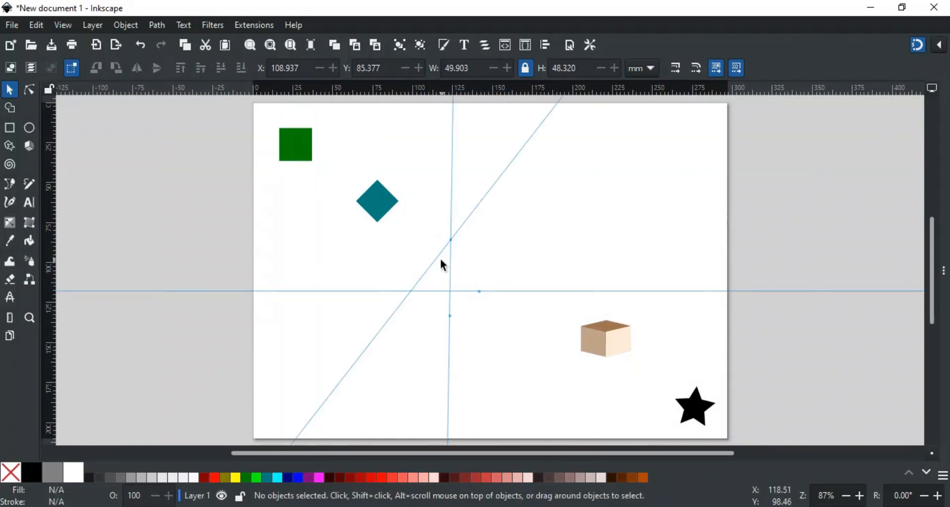
key(ctrl)
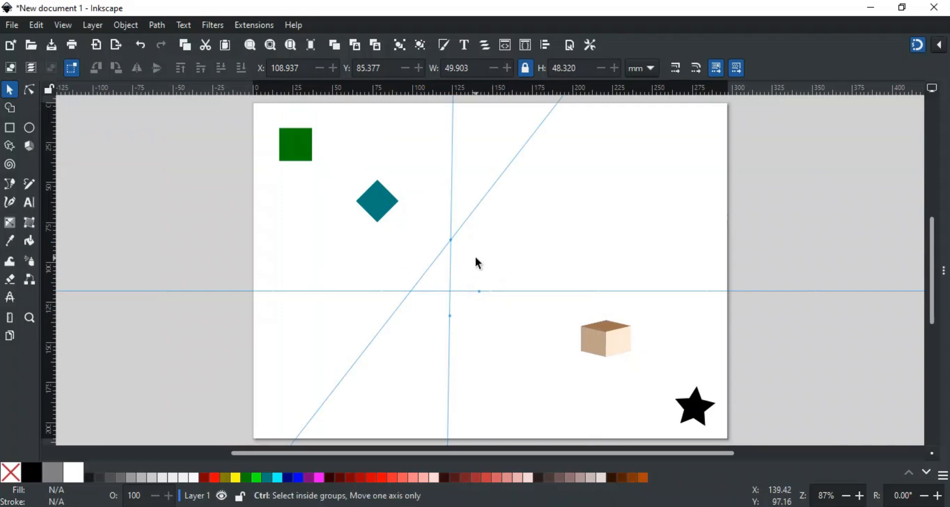
key(ctrl+z)
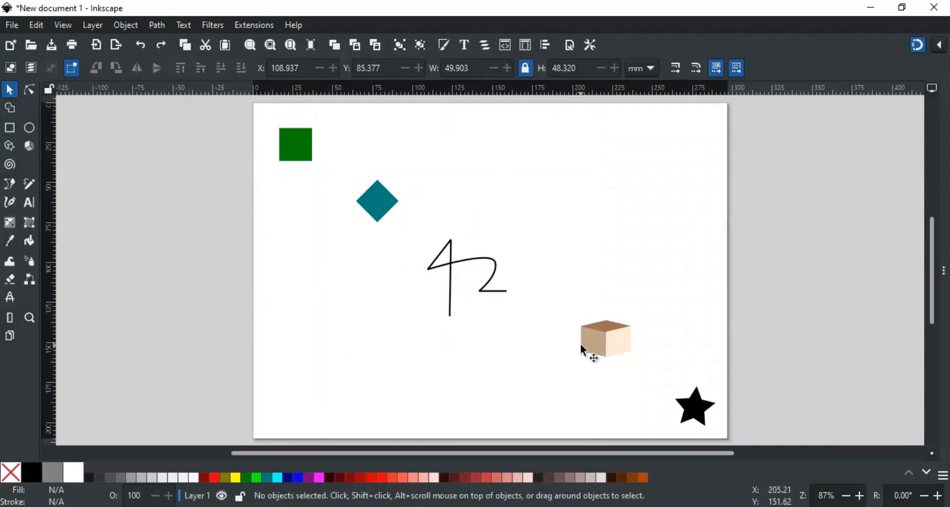
Convert the brown 3D box into guides and undo the conversion.
click(599, 345)
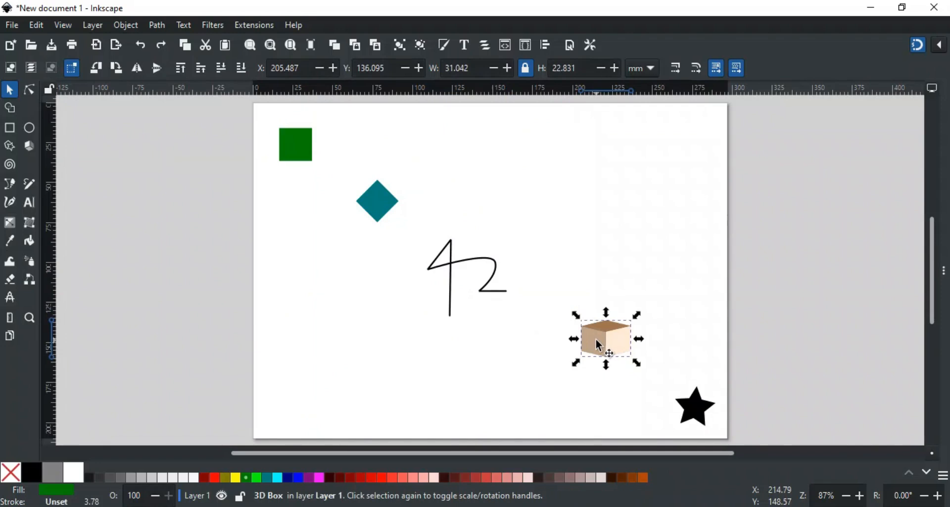
key(shift+g)
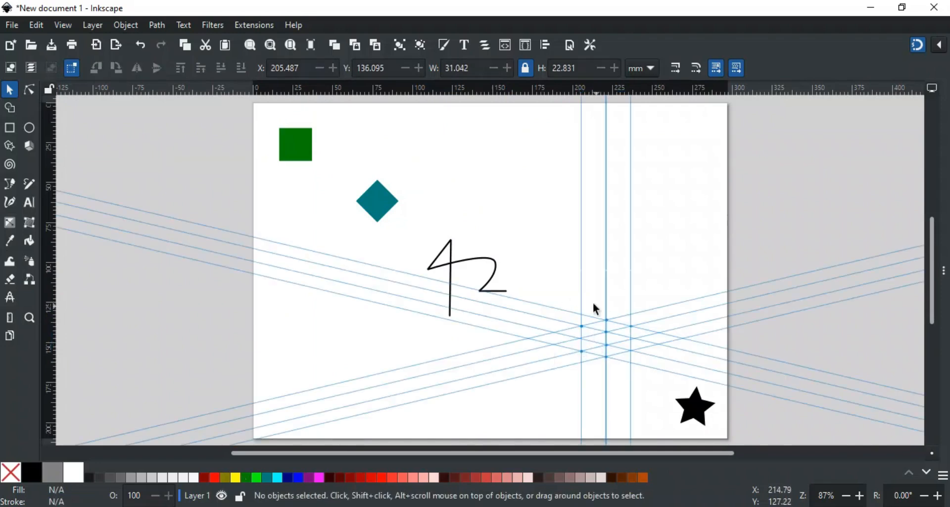
key(ctrl)
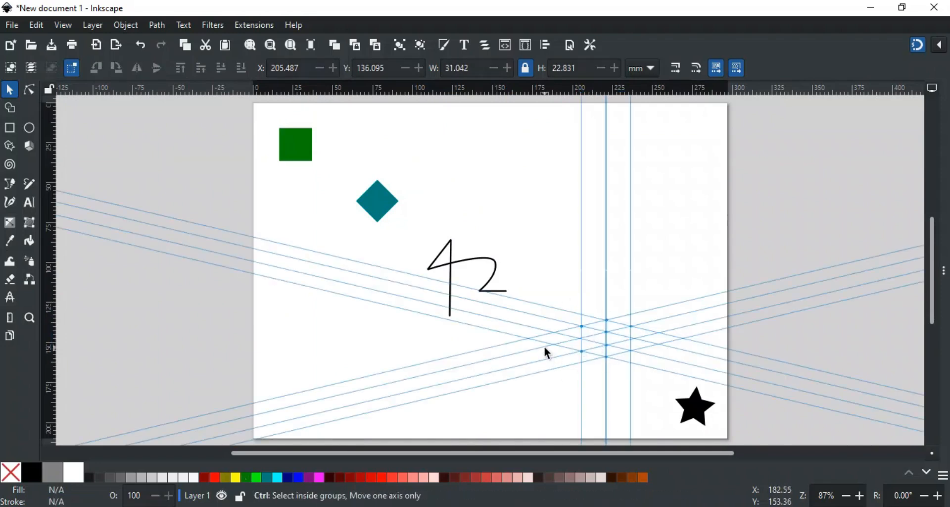
key(ctrl+z)
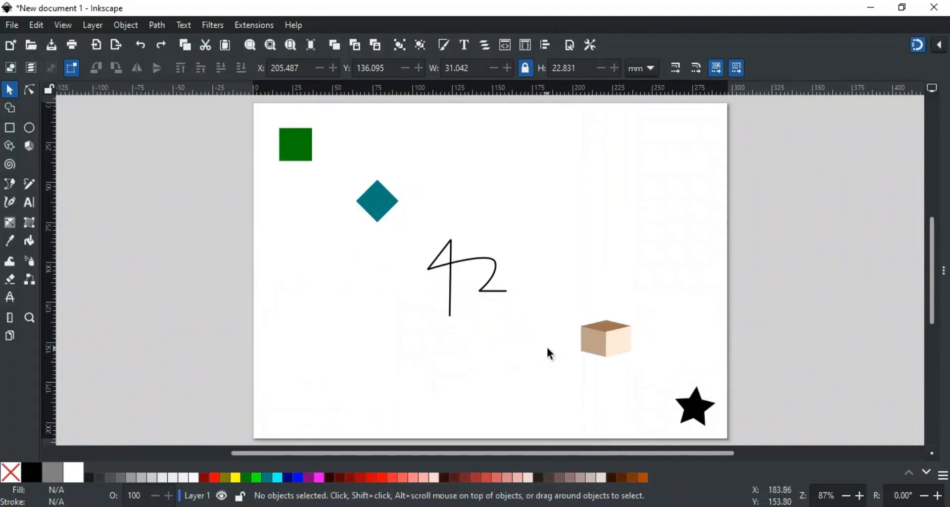
Convert the black five-pointed star near the page's lower corner into guides.
click(691, 409)
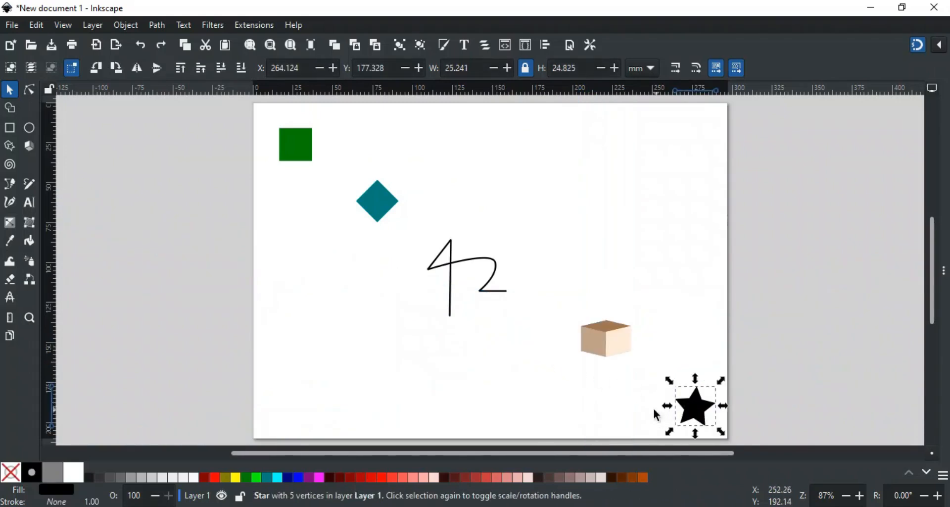
key(shift)
key(shift+g)
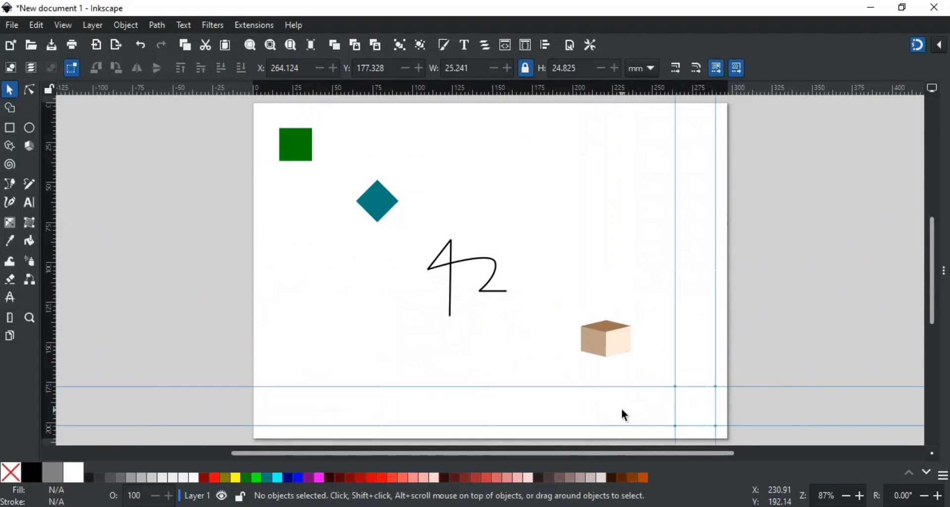